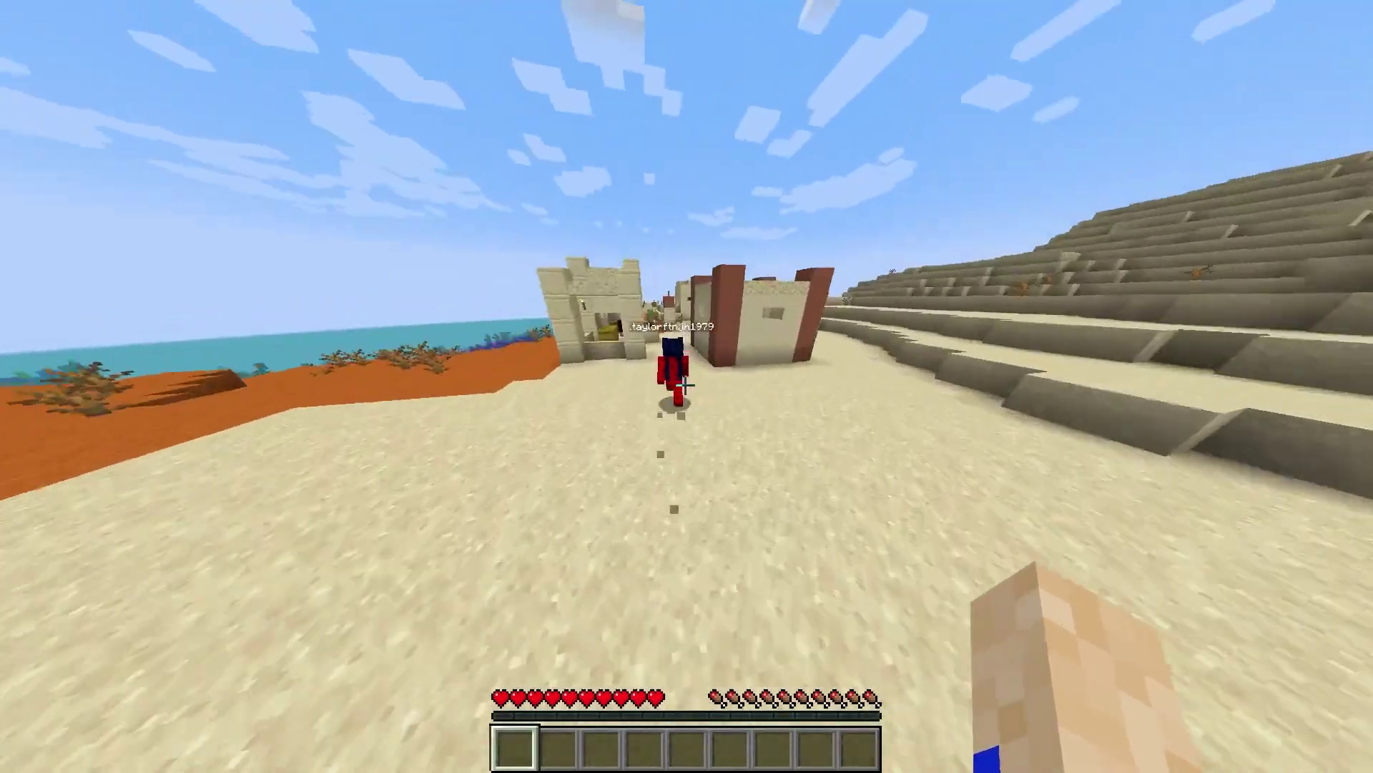
key(w)
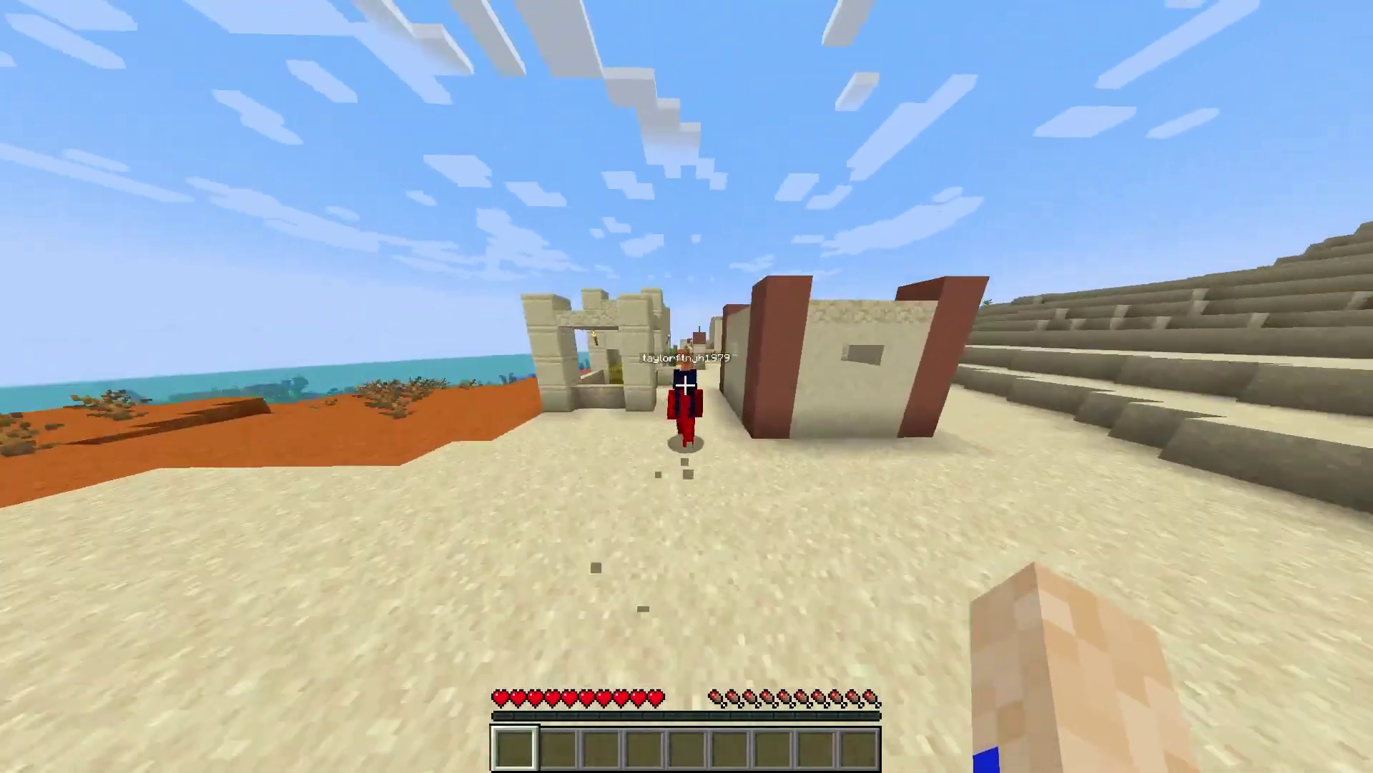
key(w)
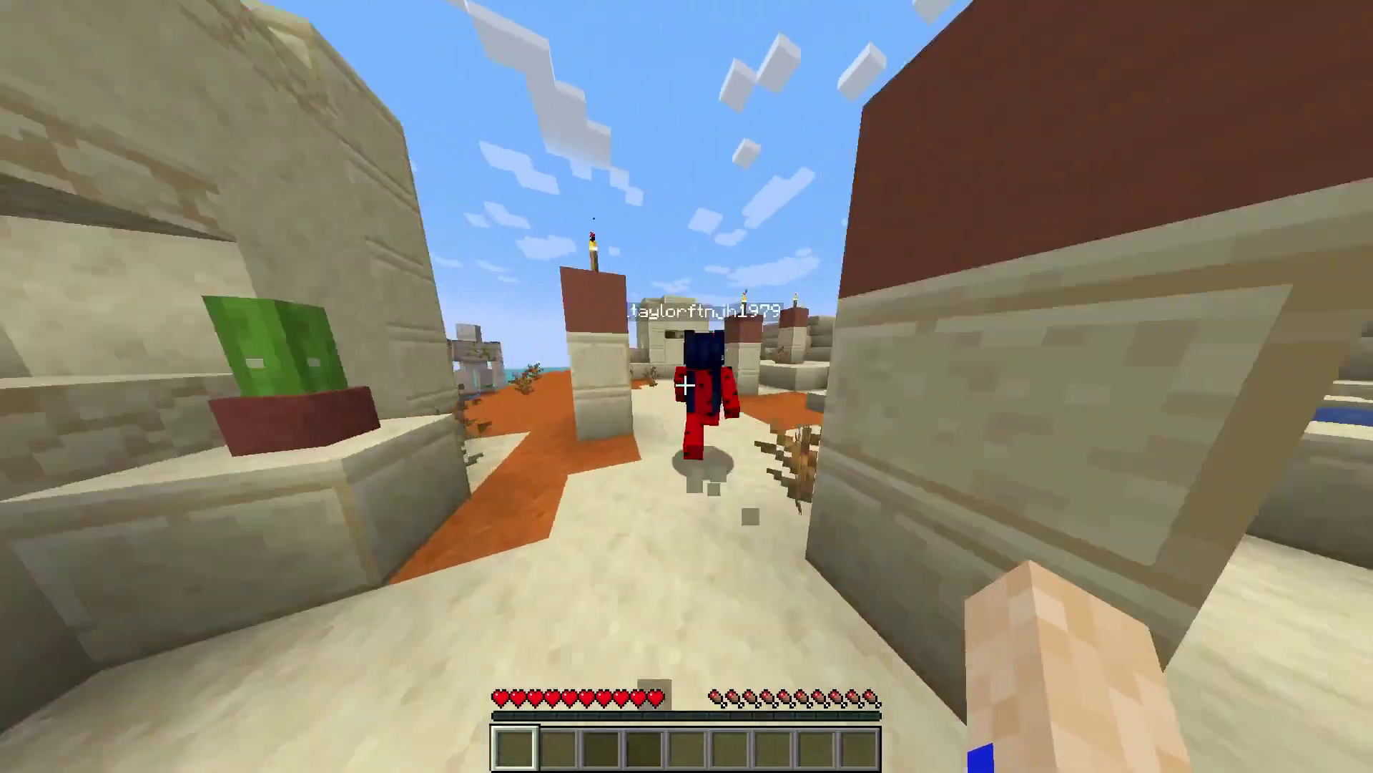
key(w)
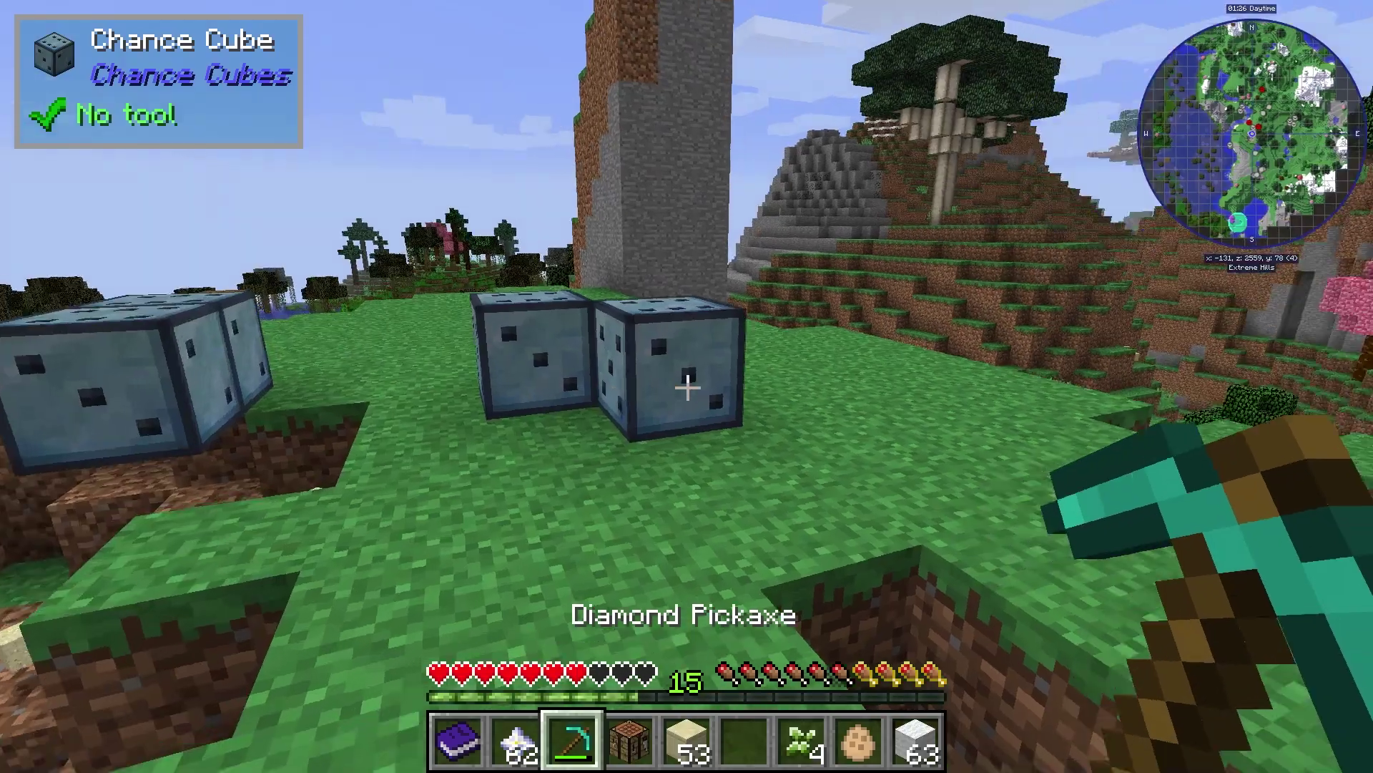
drag(686, 387, 686, 387)
key(s)
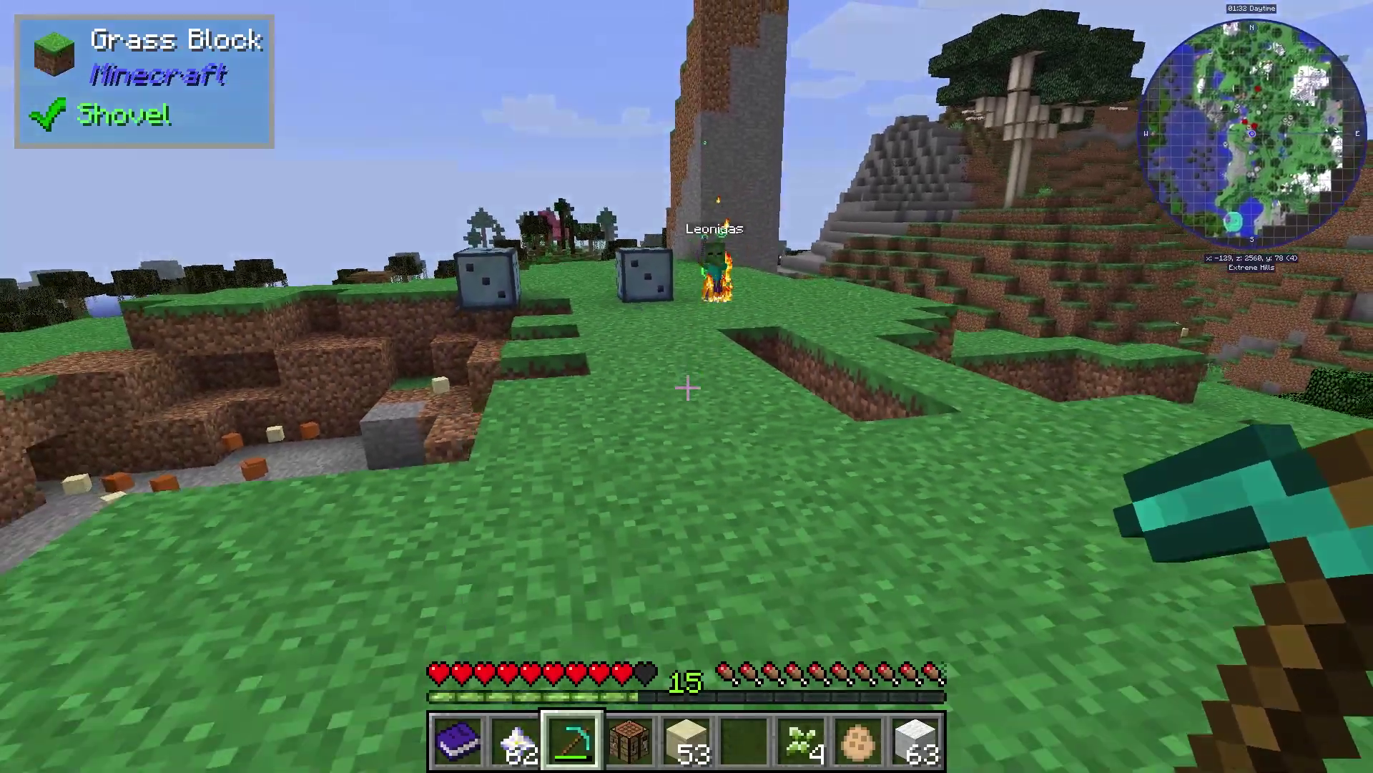
key(w)
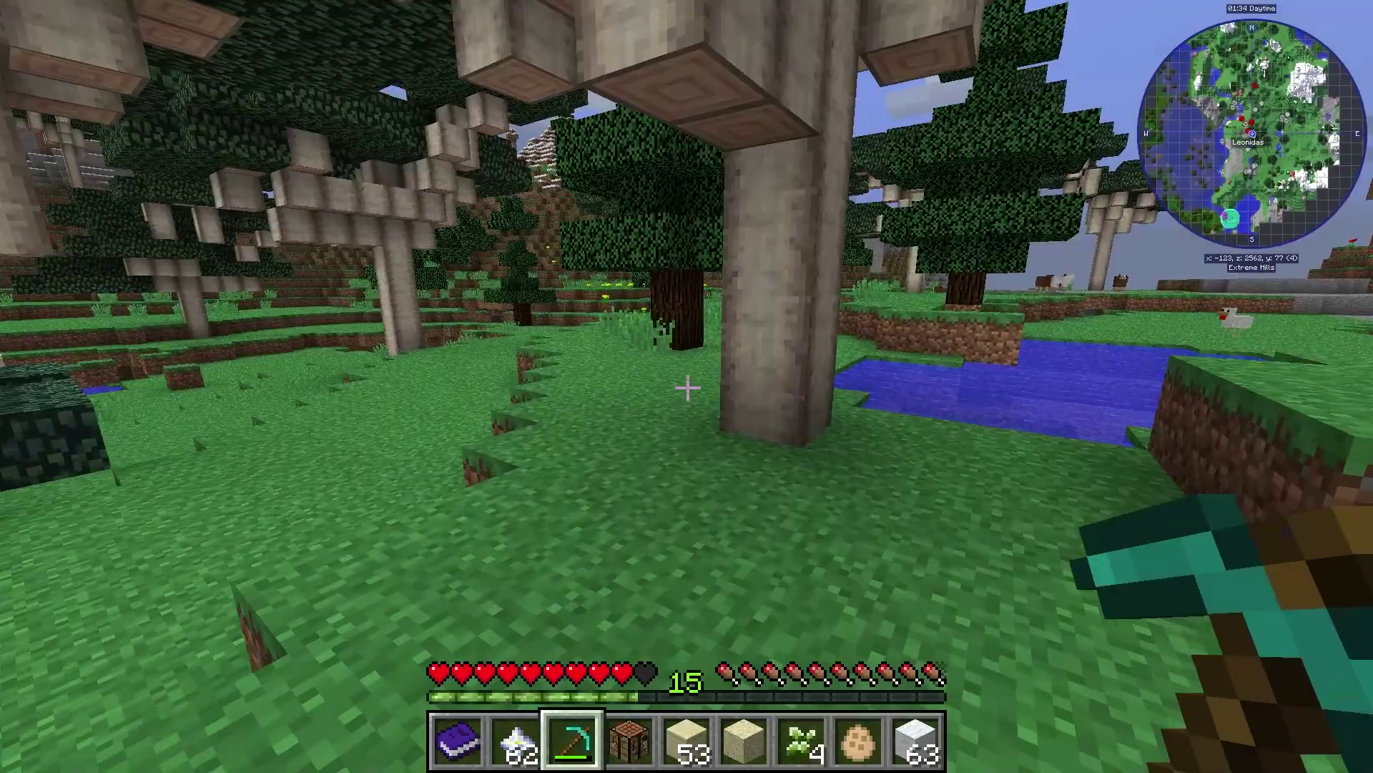
key(w)
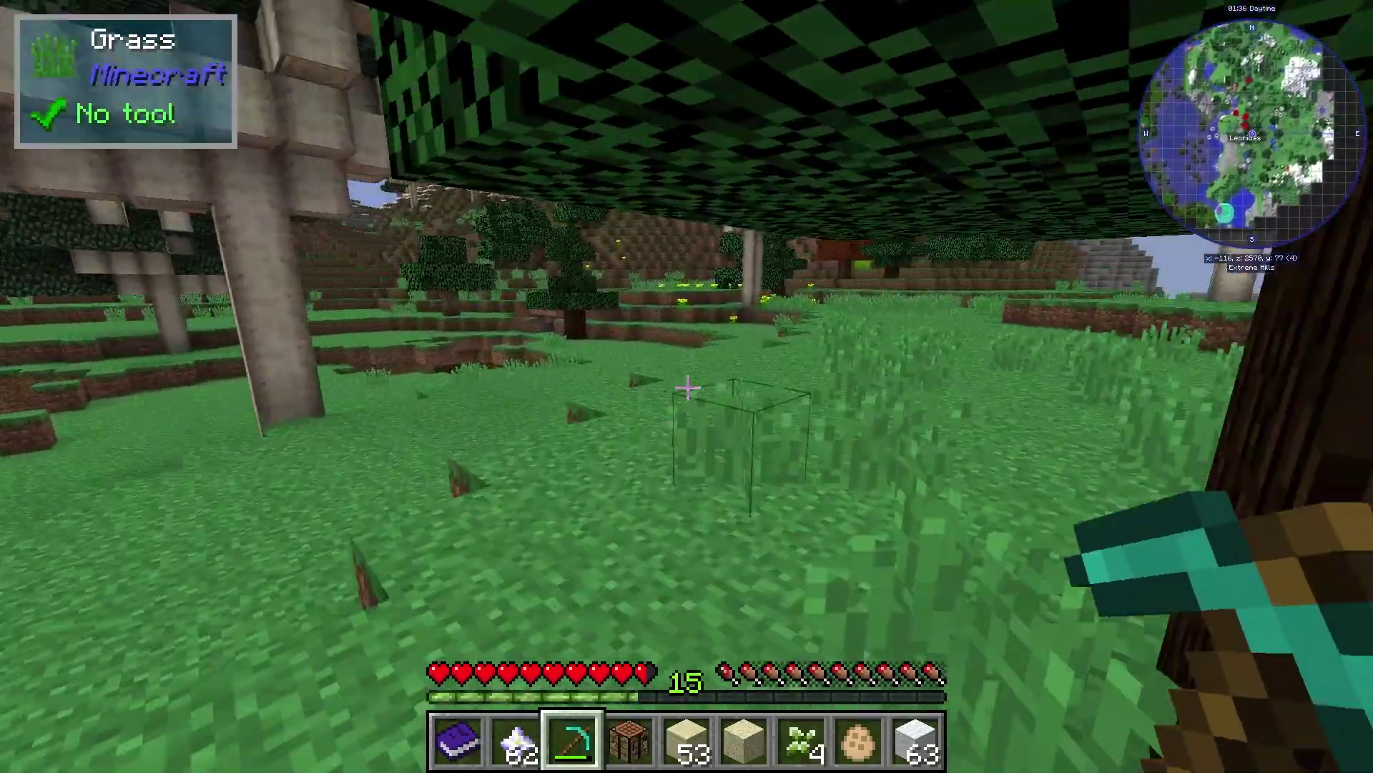
key(w)
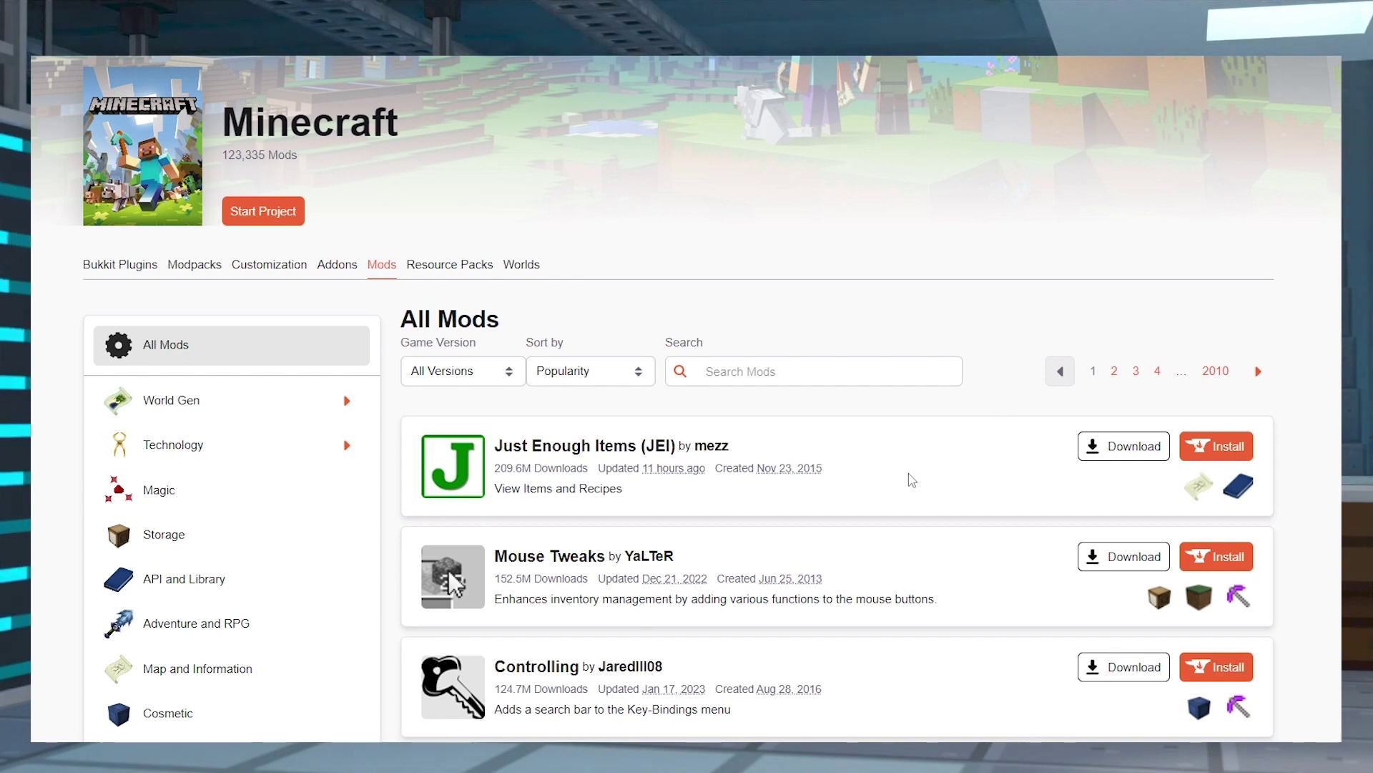
- Open the full file list of Just Enough Items (JEI), and move the downloaded jei-1.19.3-forge-12.1.1.8 file from Downloads into the Minecraft Plugins folder
click(546, 447)
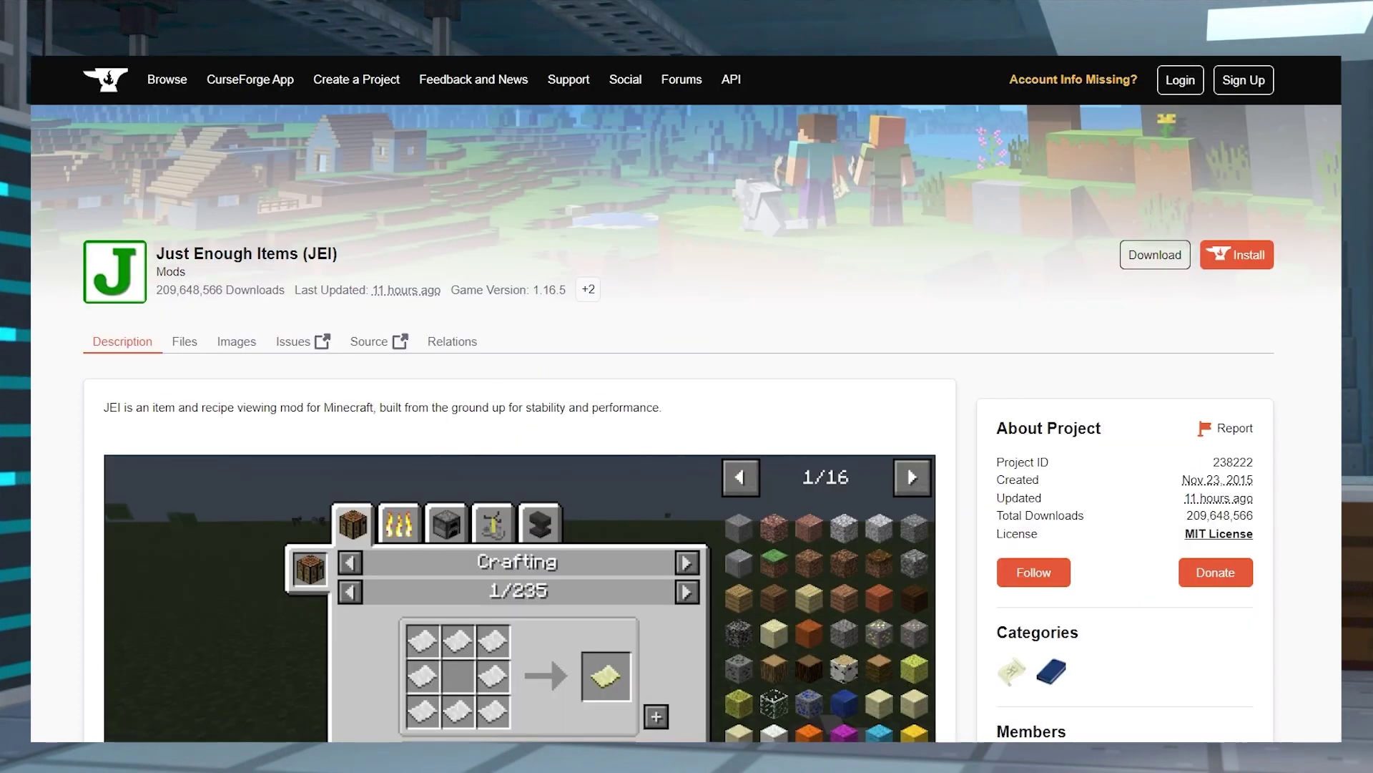
click(184, 342)
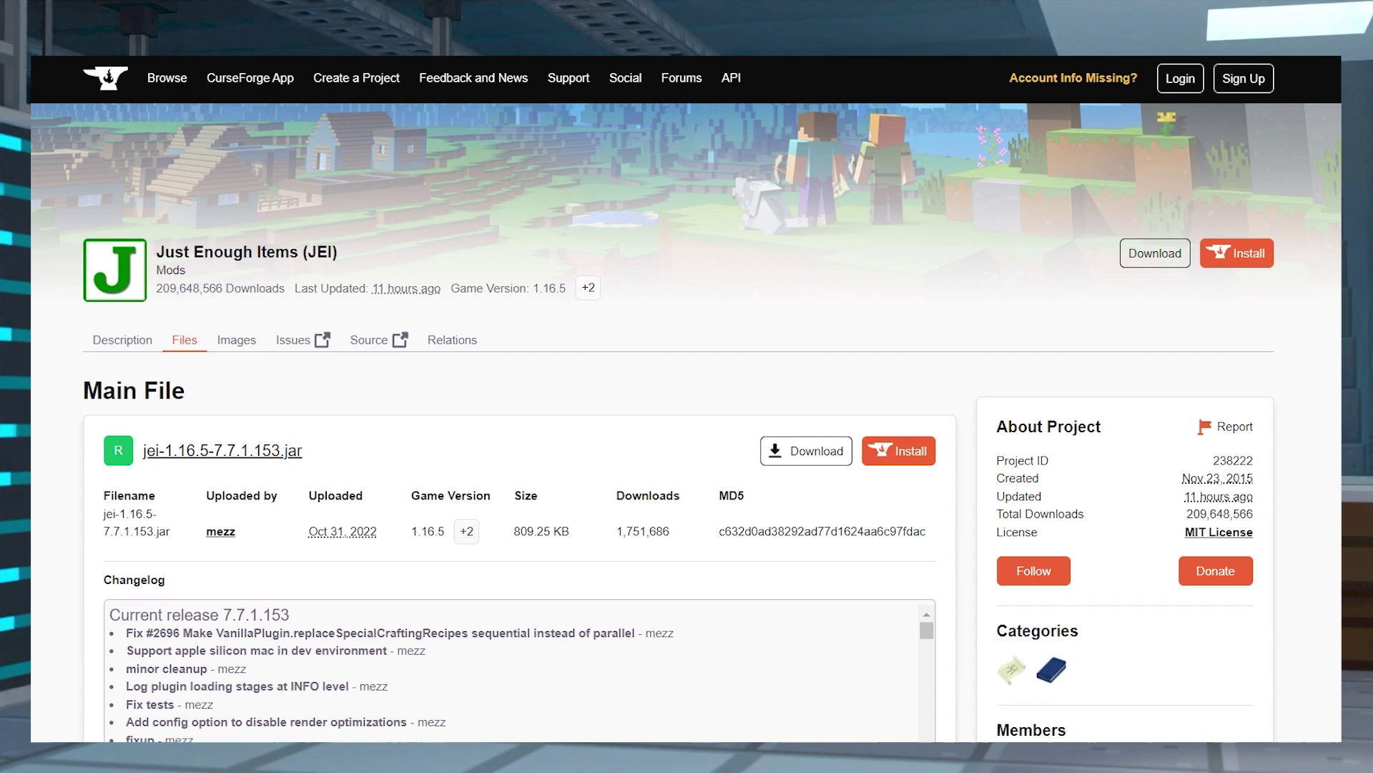
scroll(192, 354, down, 10)
scroll(710, 398, down, 2)
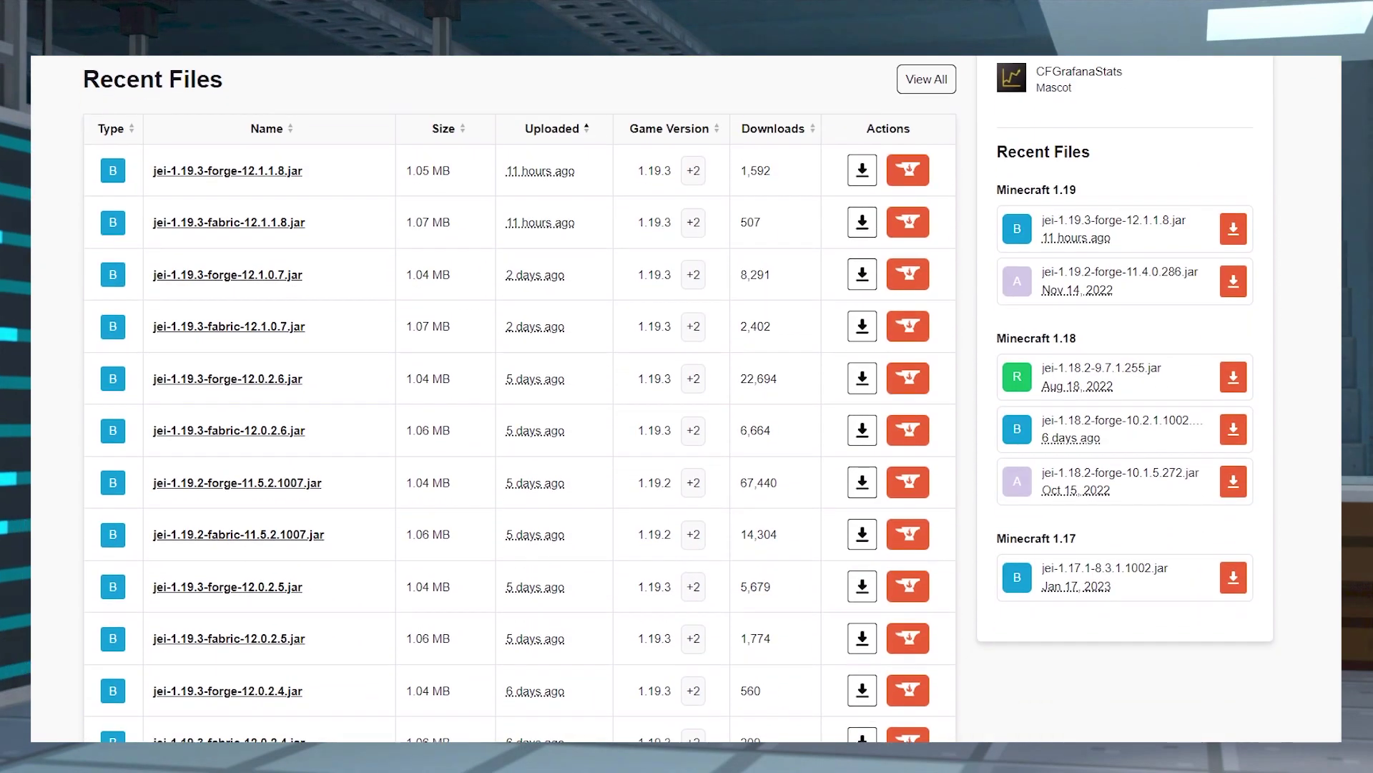
click(927, 79)
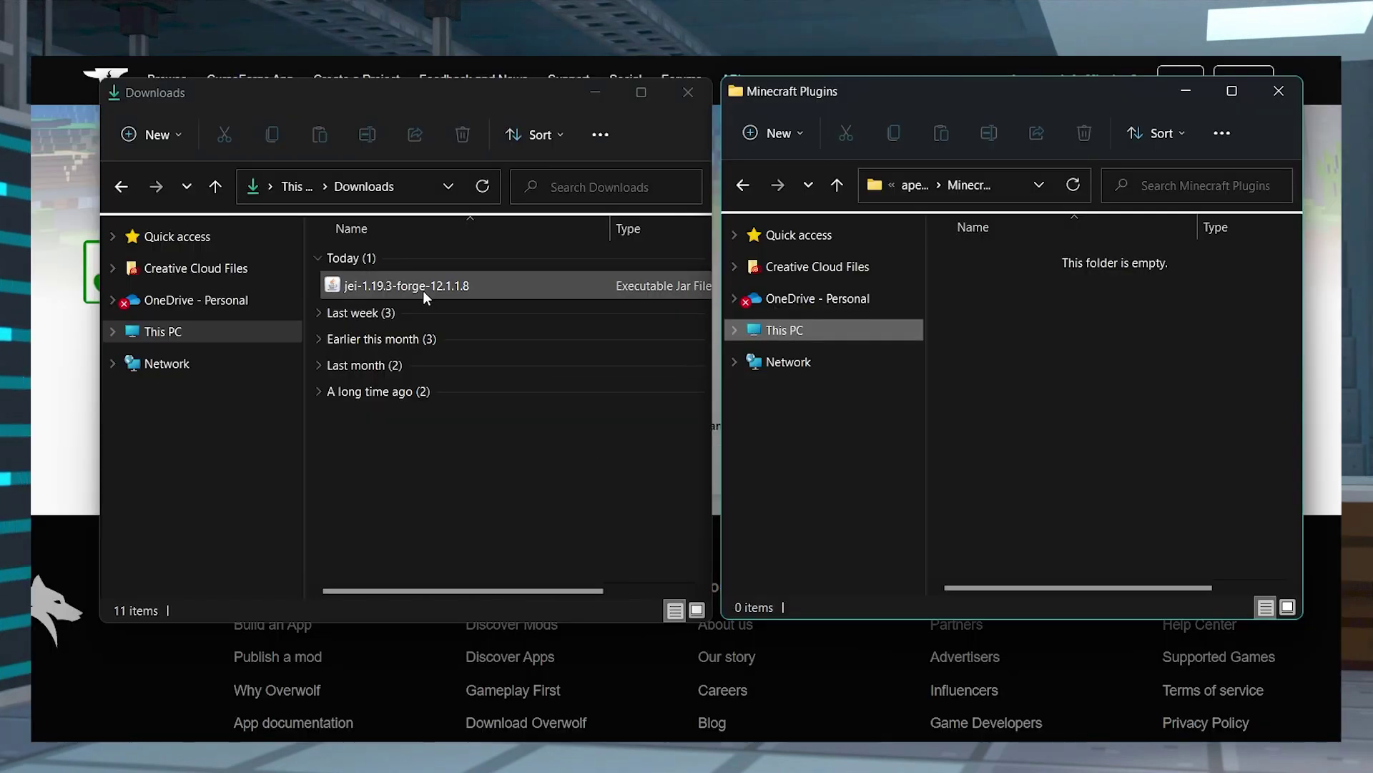
drag(423, 290, 977, 308)
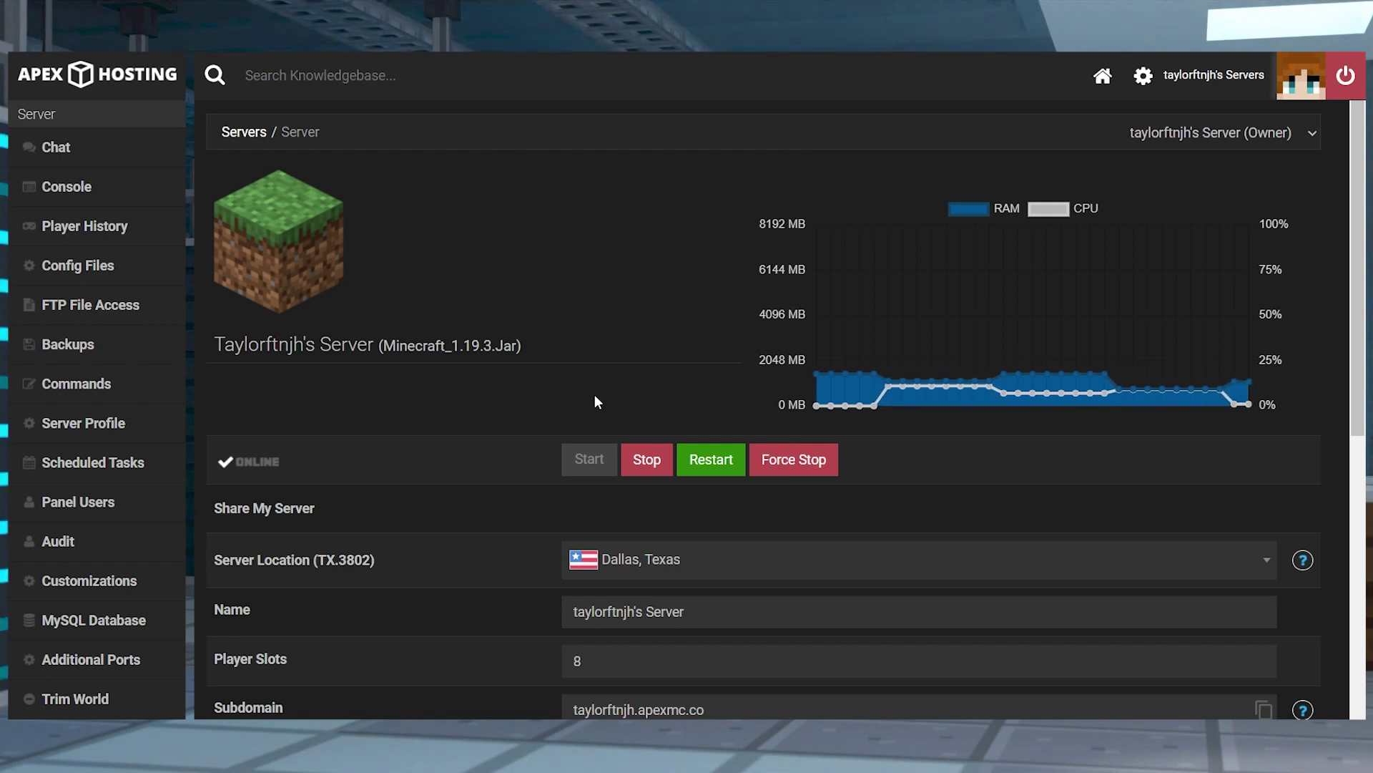
- Stop the server and change its game file to Forge 1.19.3 [Latest], postponing the restart
click(645, 455)
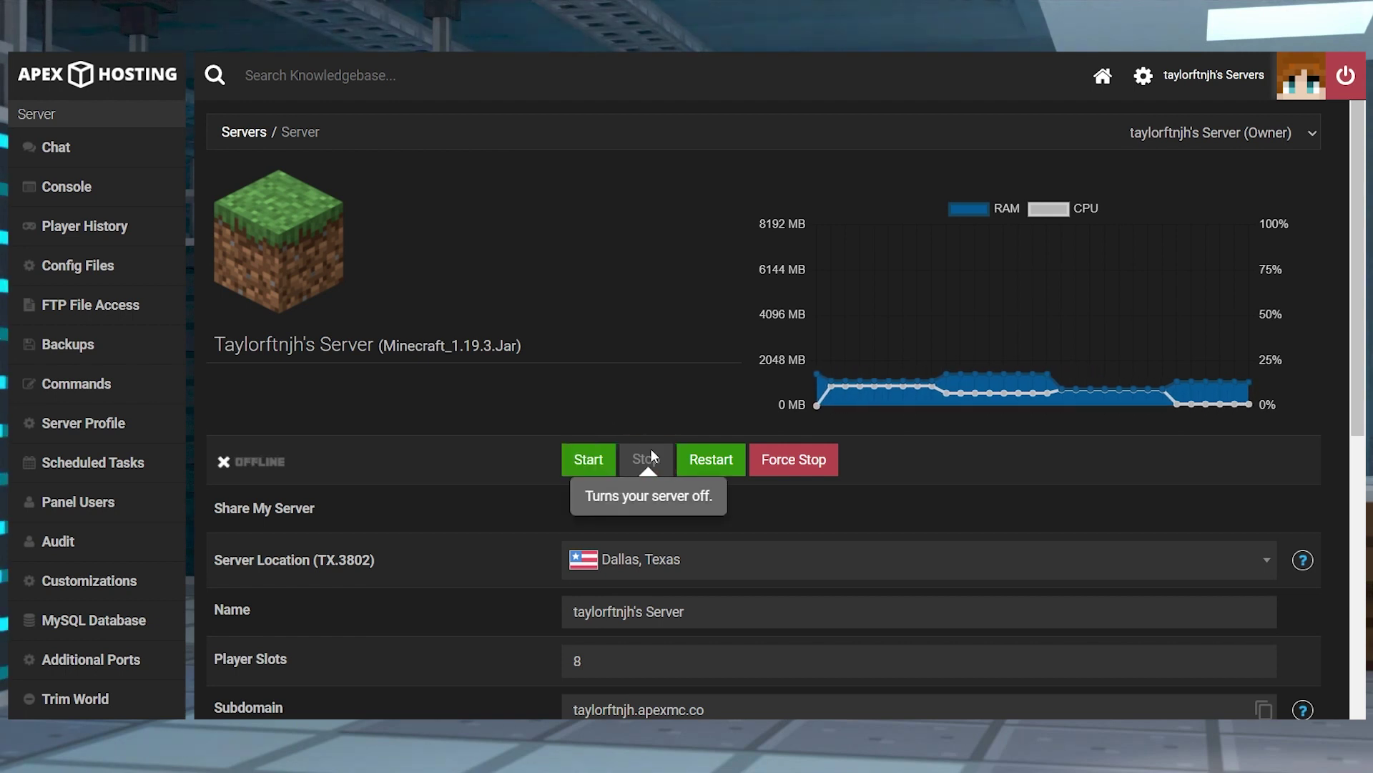
scroll(471, 444, down, 7)
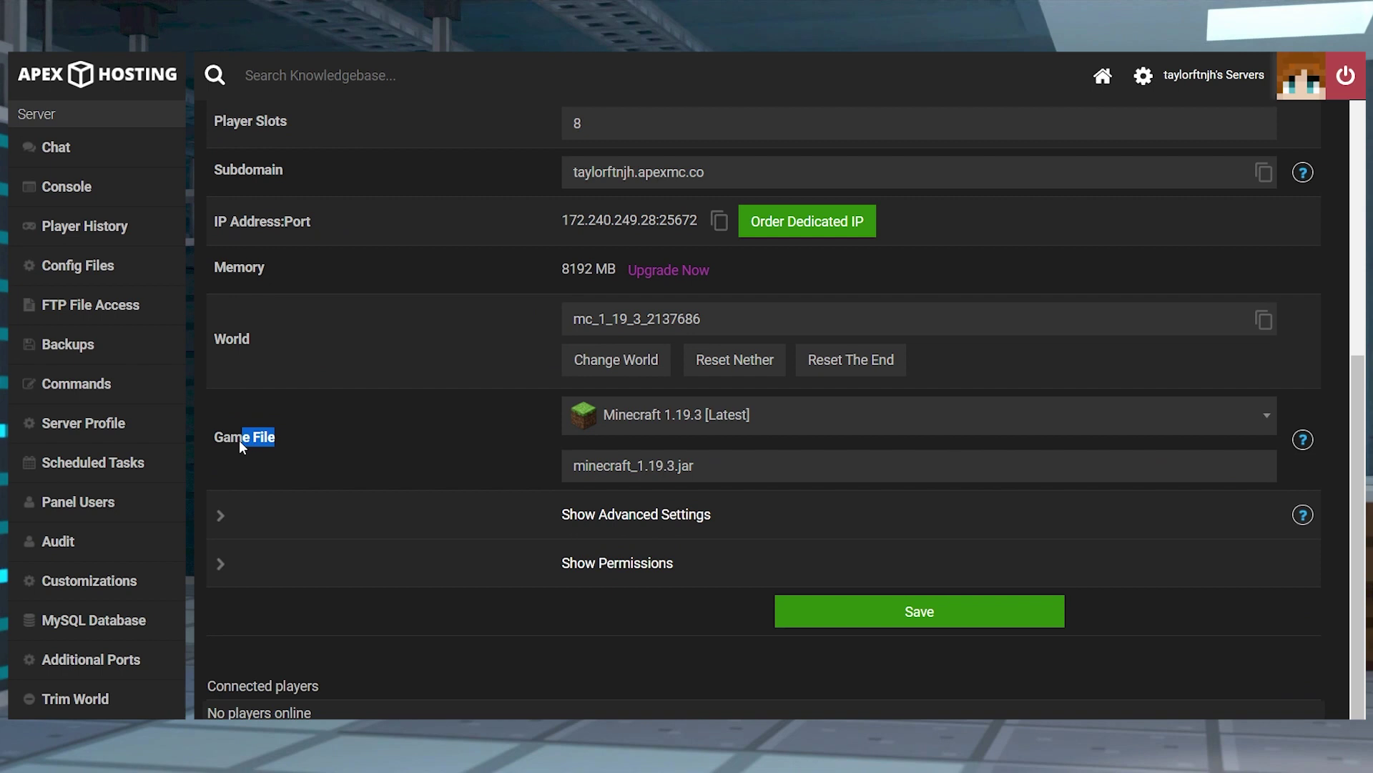
click(793, 428)
text(forge)
scroll(699, 577, down, 8)
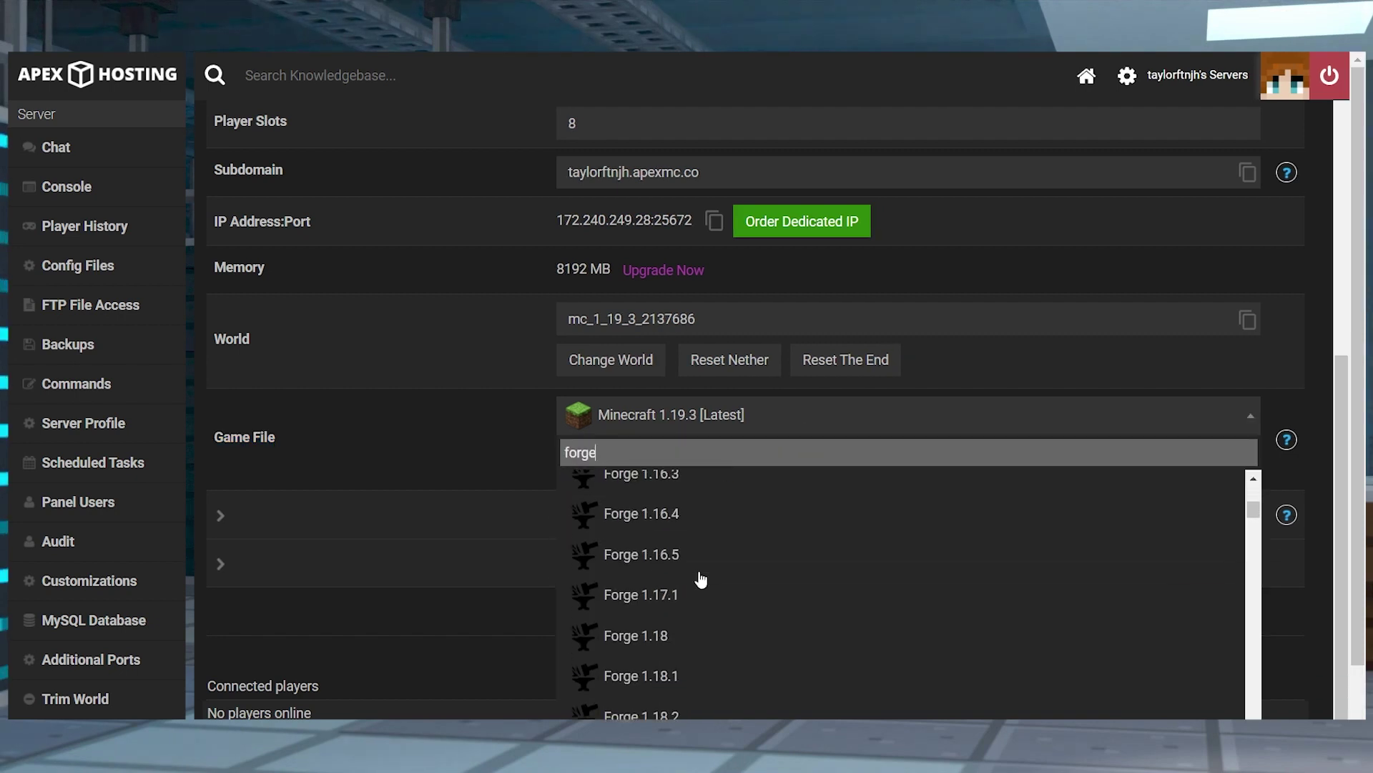
click(692, 505)
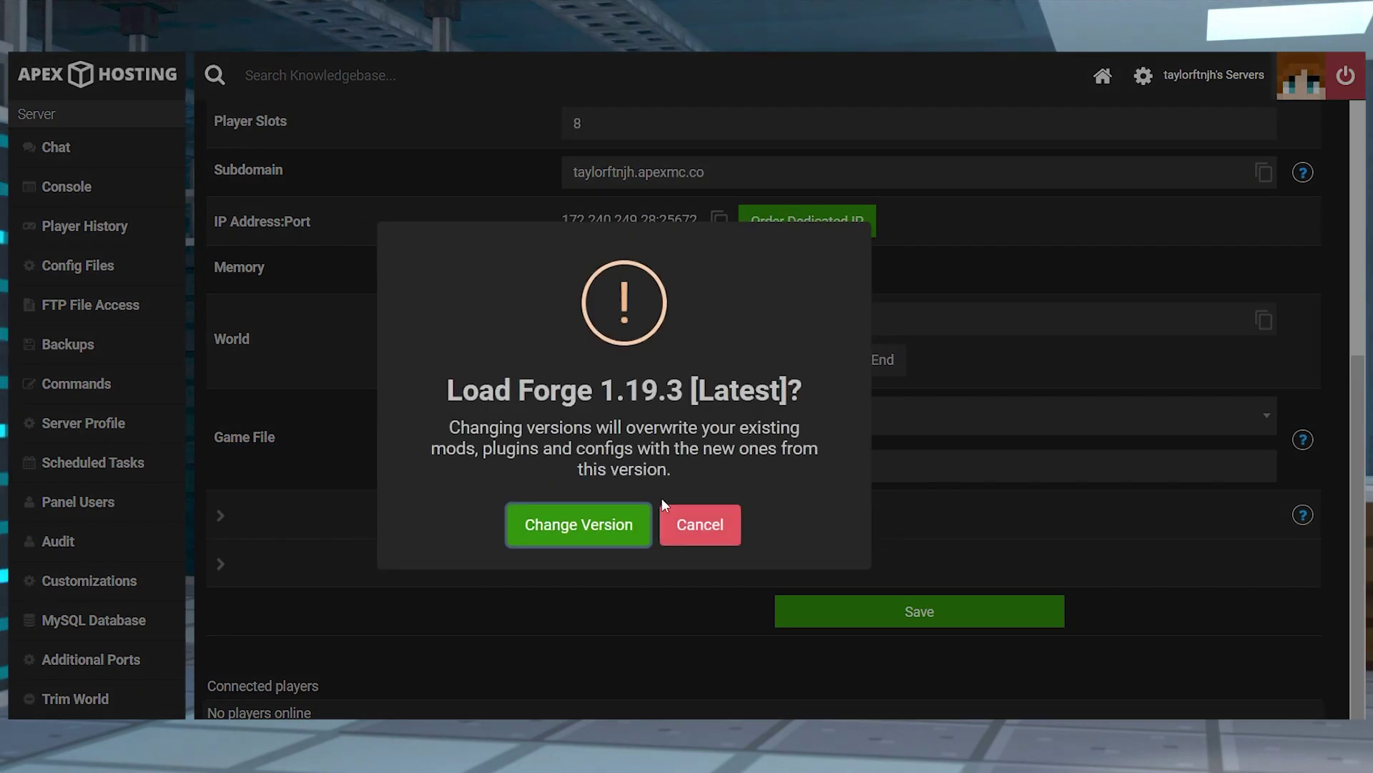
click(633, 539)
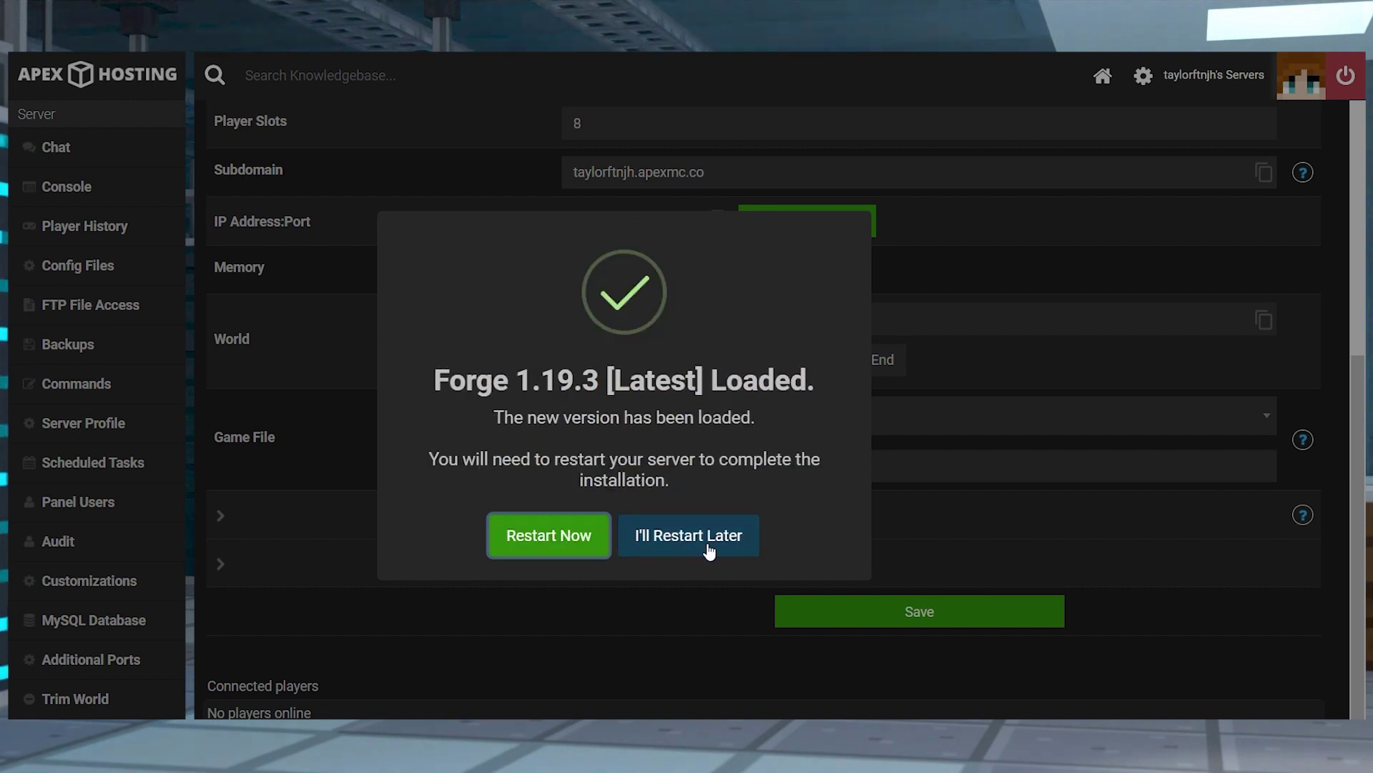
click(724, 553)
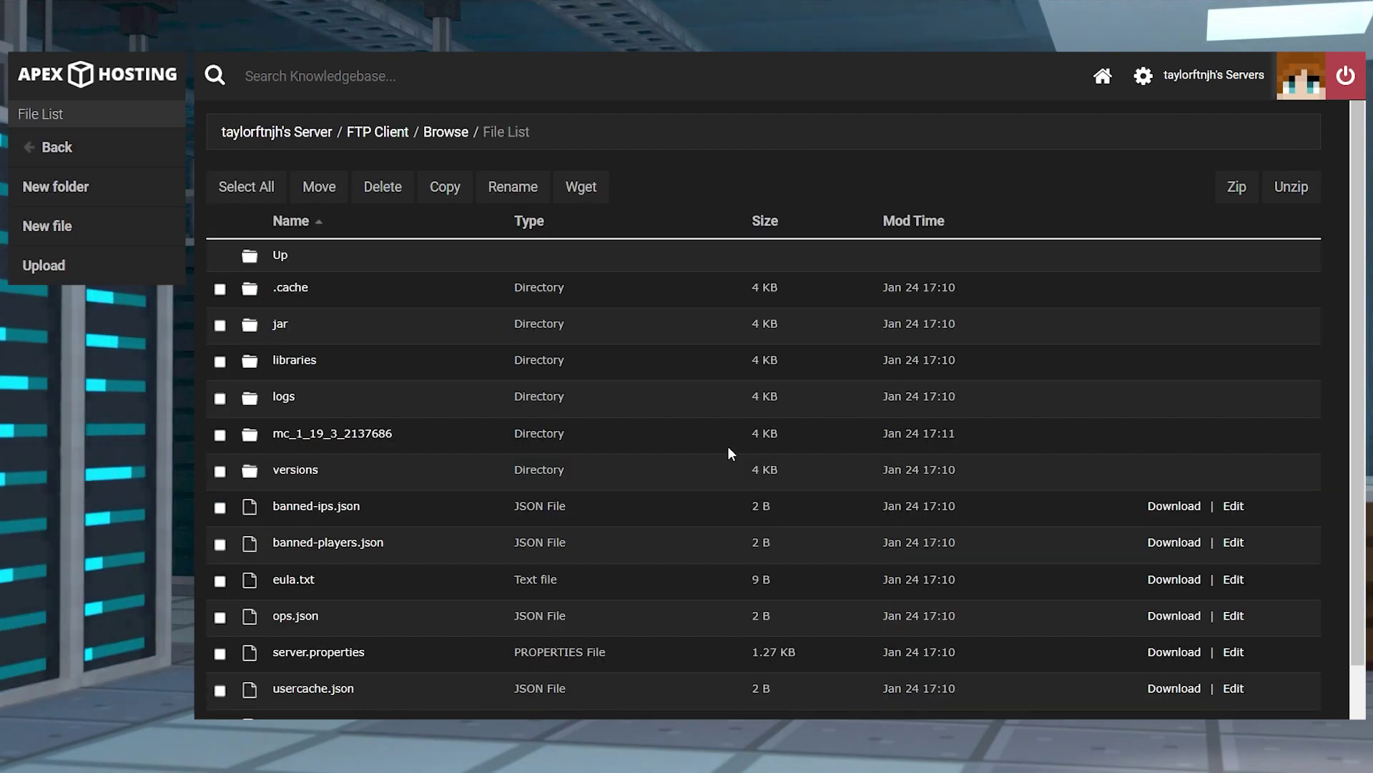
- Create a directory named mods in the server's default FTP directory and open it
scroll(728, 445, down, 1)
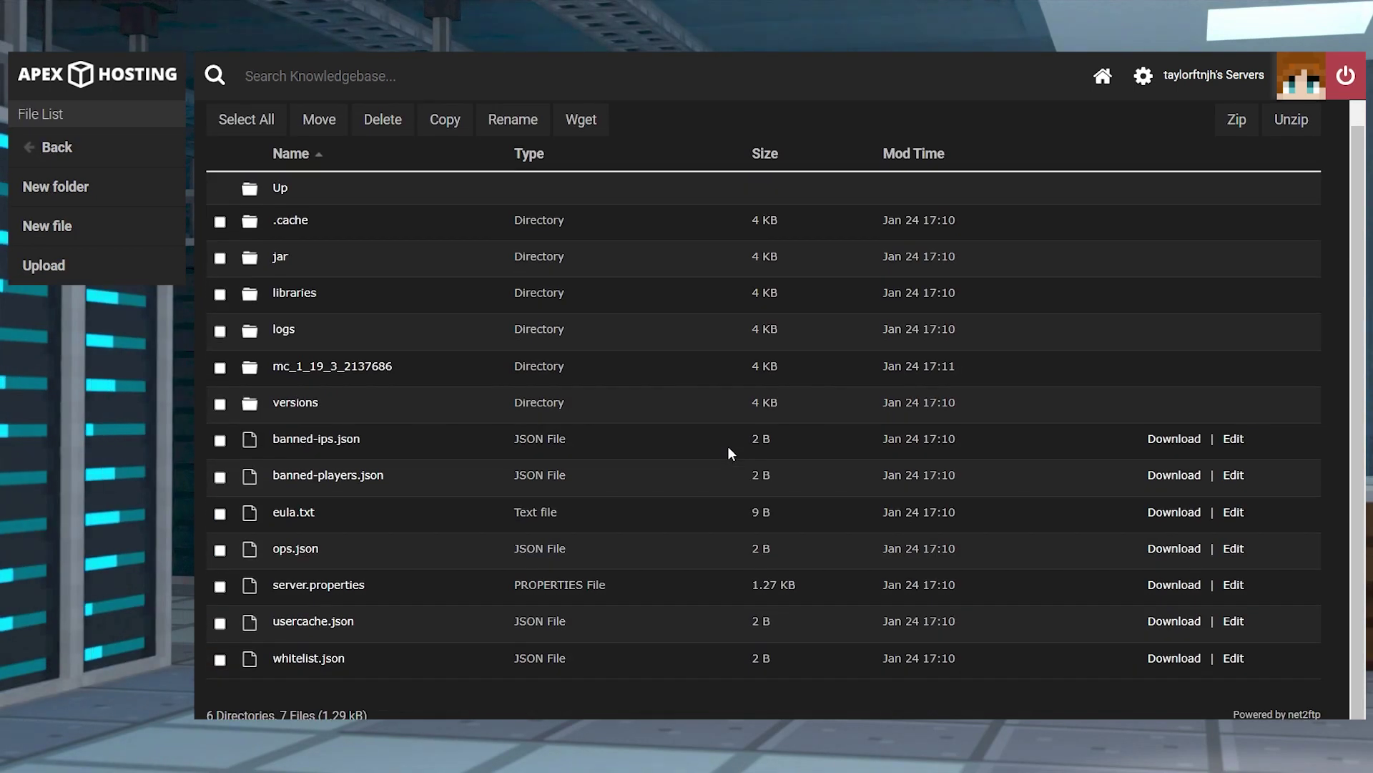
scroll(728, 447, up, 1)
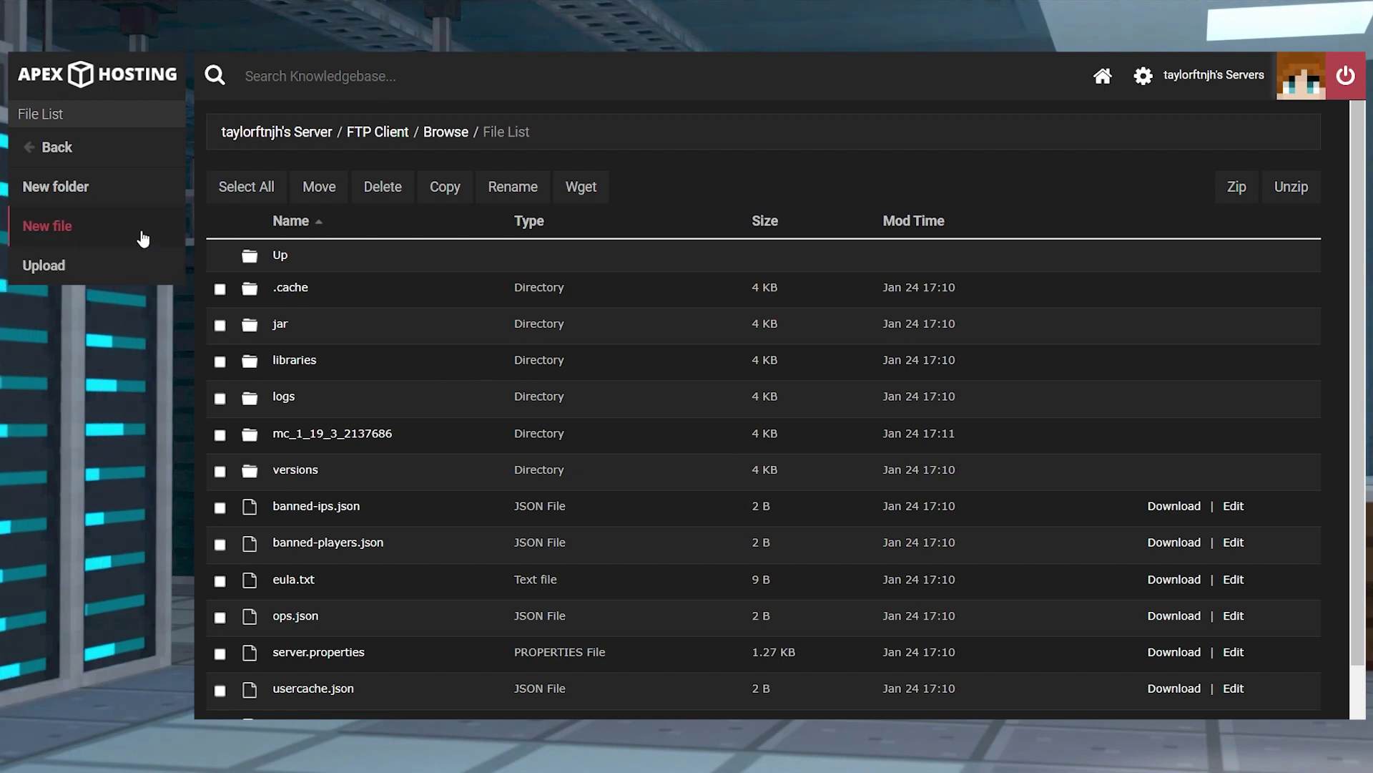
click(97, 189)
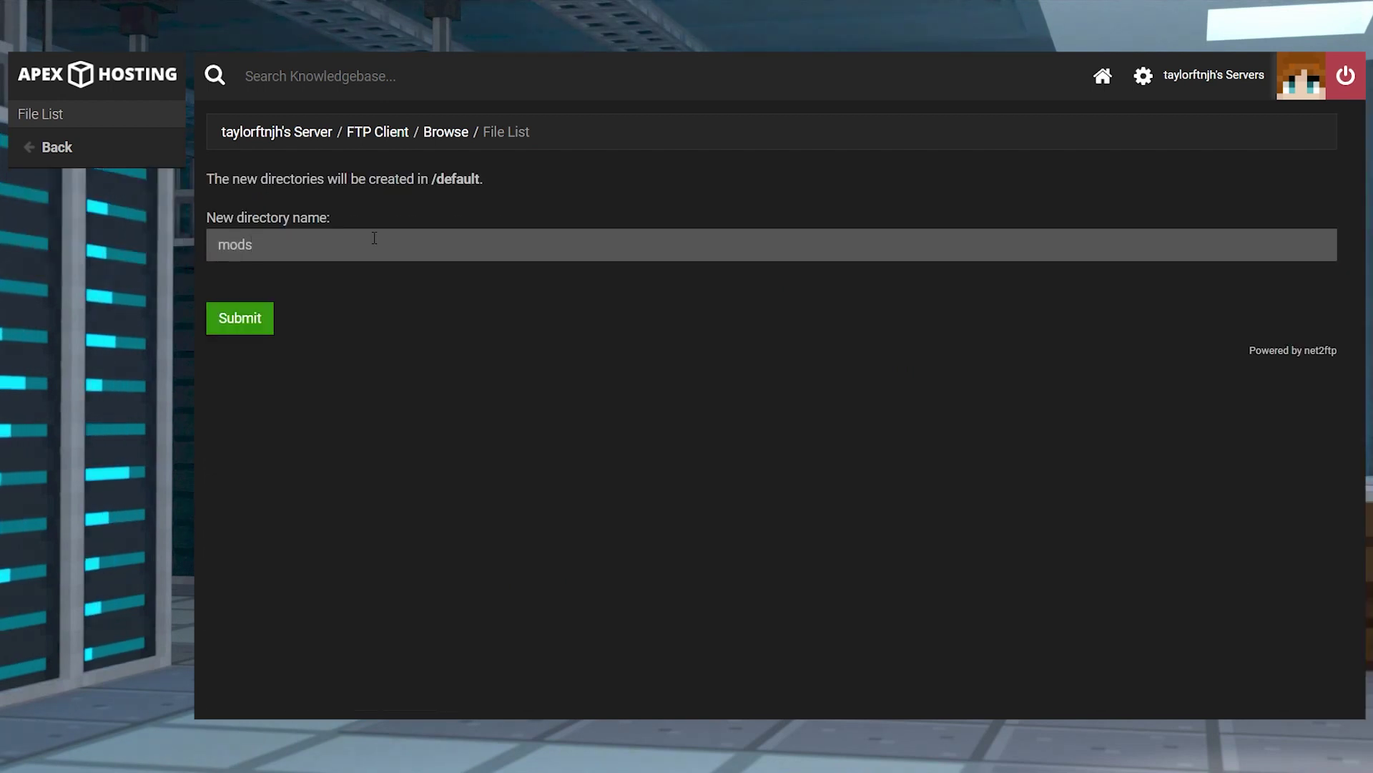
text(mods)
key(Return)
click(288, 470)
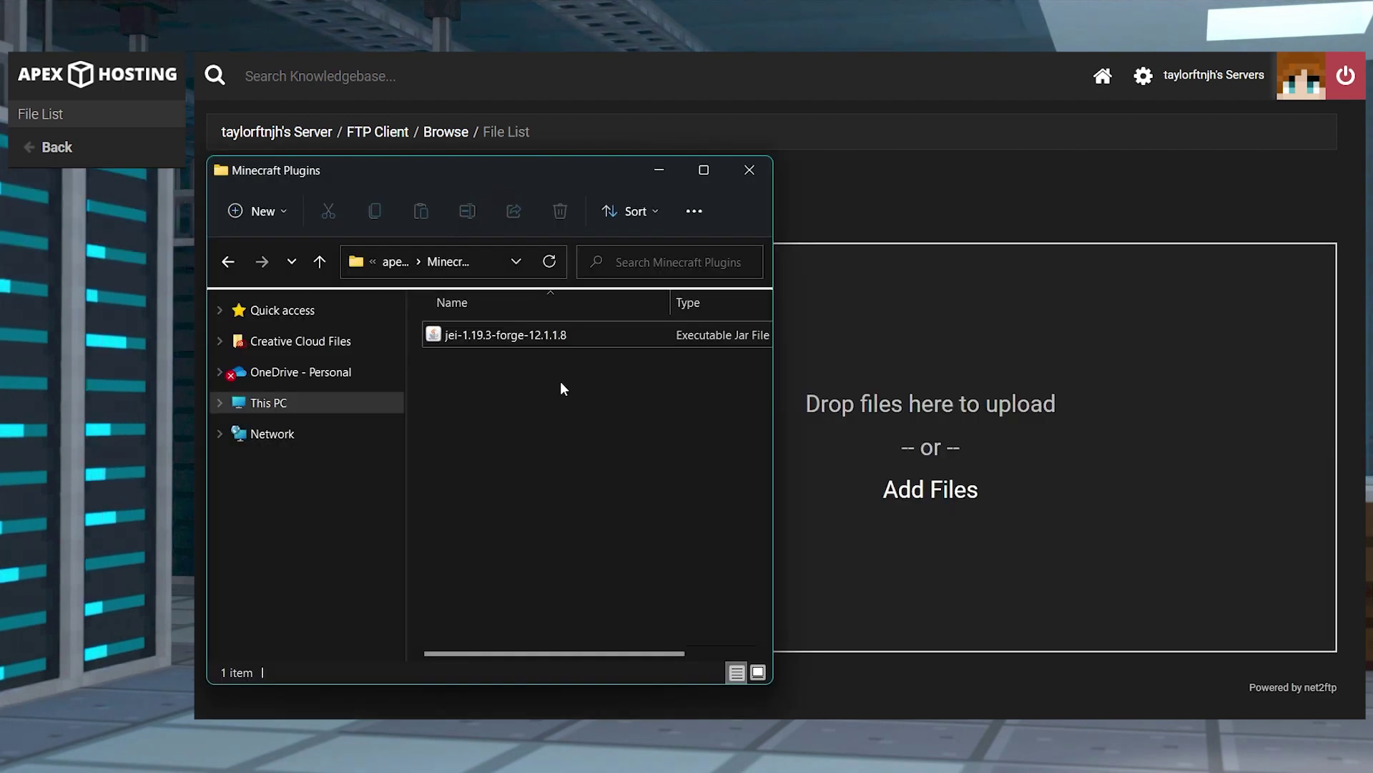
- Upload jei-1.19.3-forge-12.1.1.8.jar to the /default/mods directory and return to the server's main page
click(495, 338)
drag(495, 338, 582, 560)
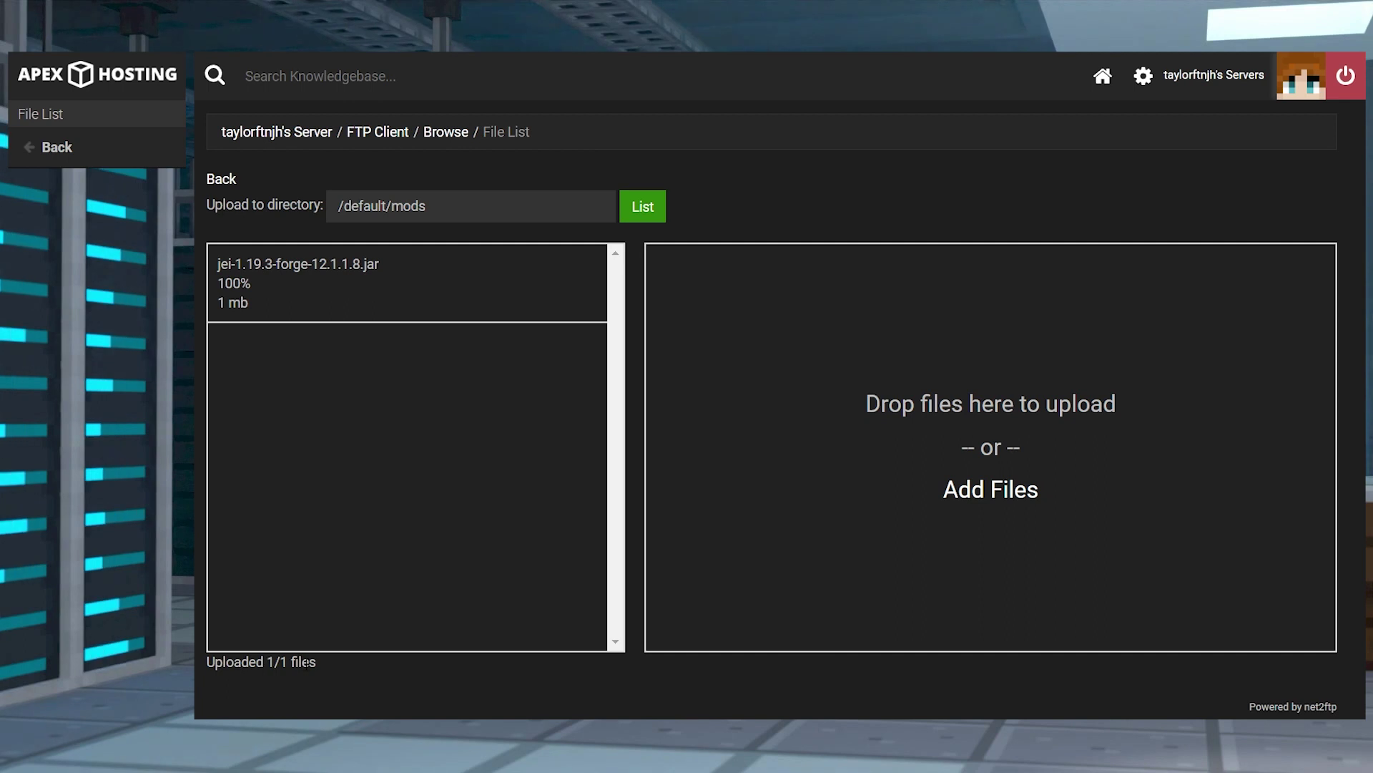
drag(339, 674, 206, 662)
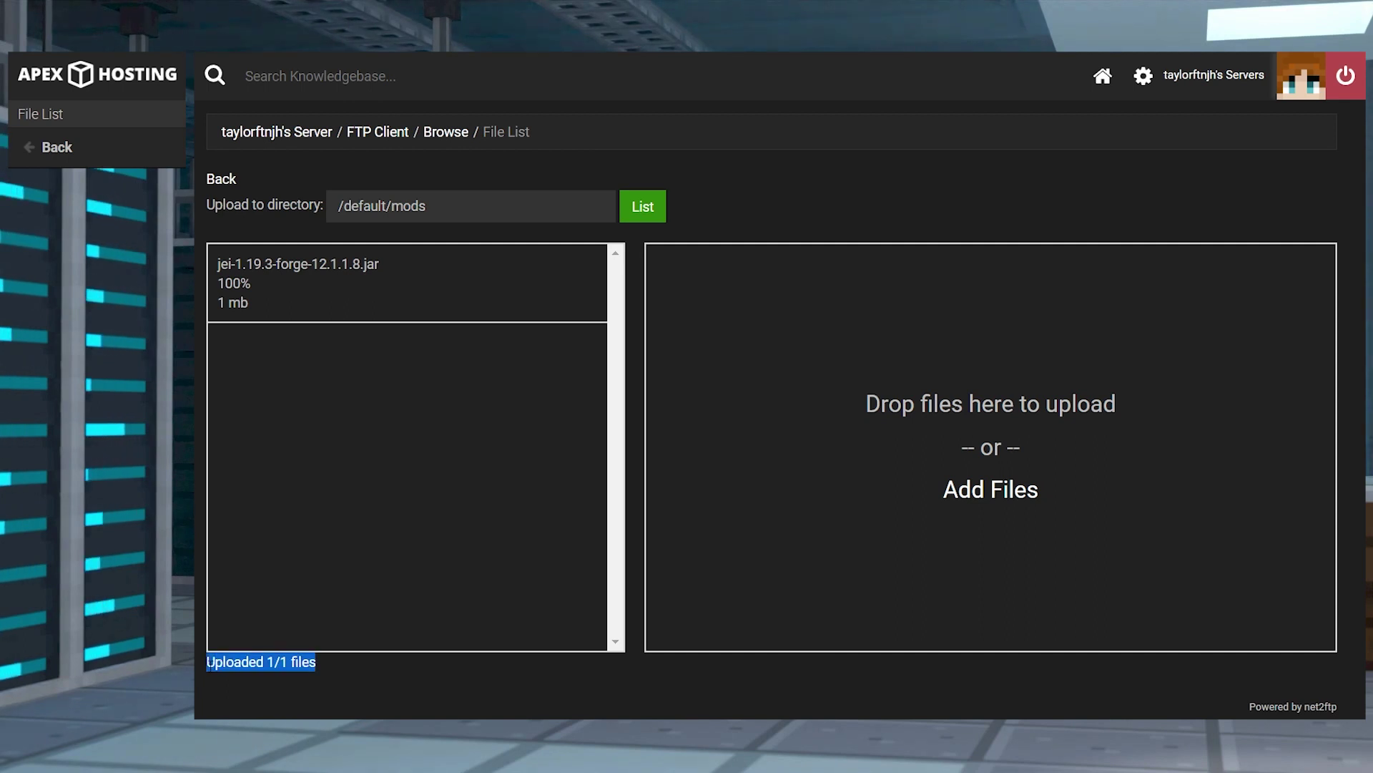
click(282, 140)
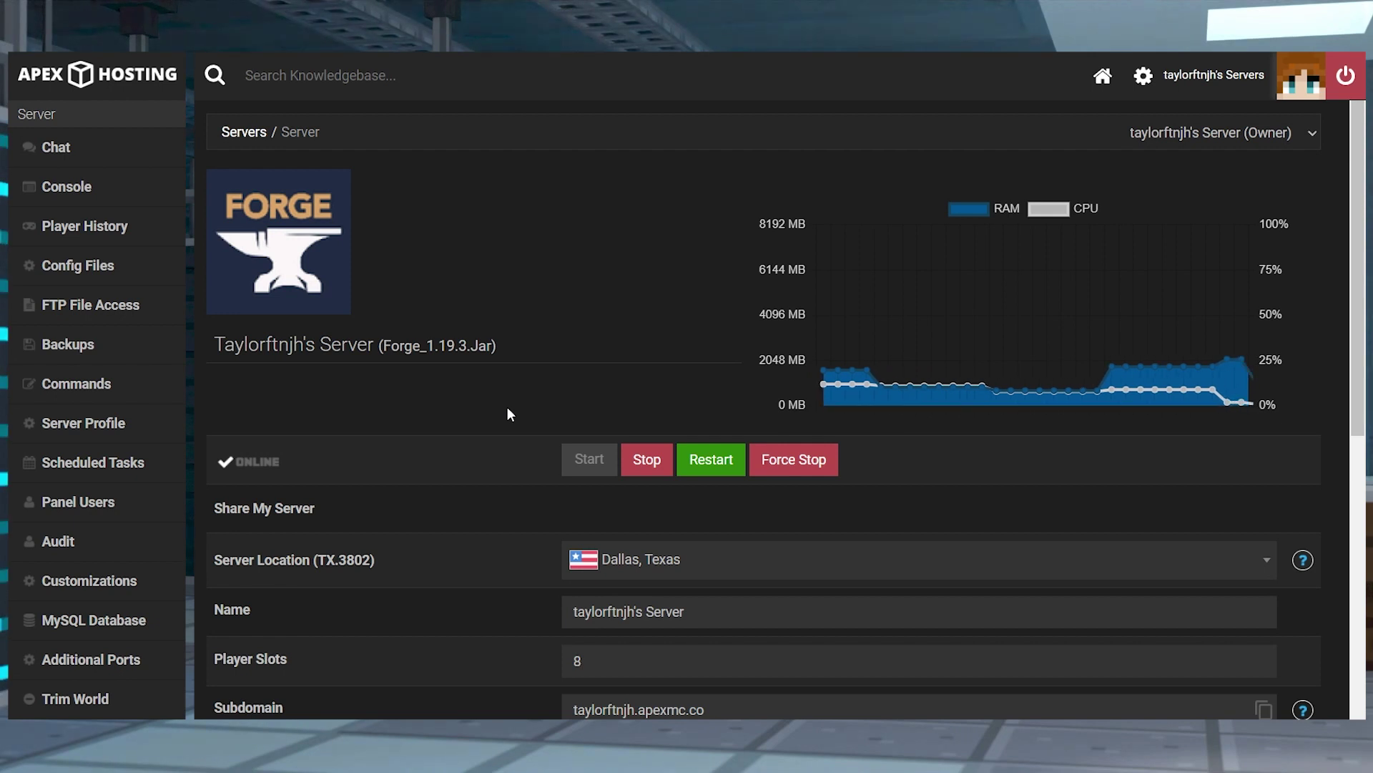
- Stop the server, change its world to ModdedWorldName, and restart it to load the new world
click(646, 459)
scroll(479, 462, down, 6)
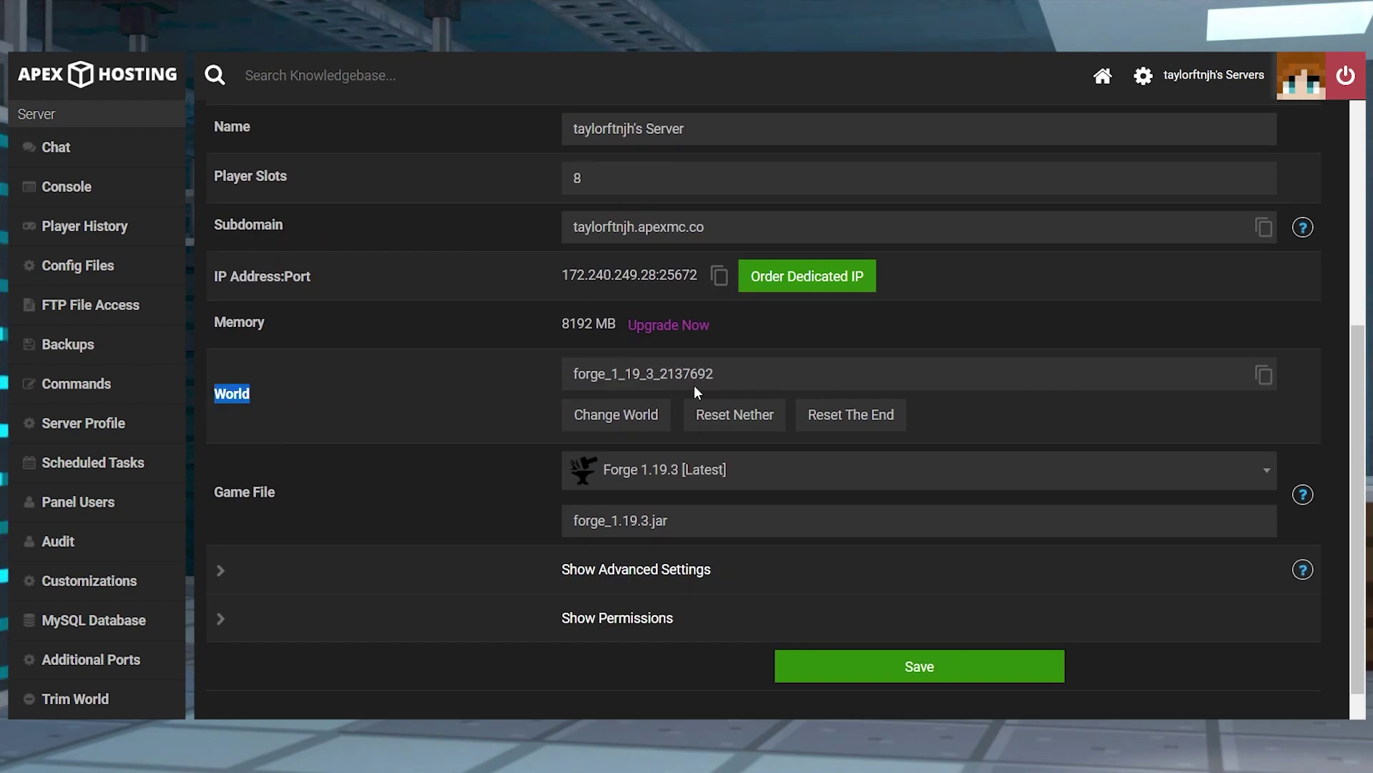
click(644, 421)
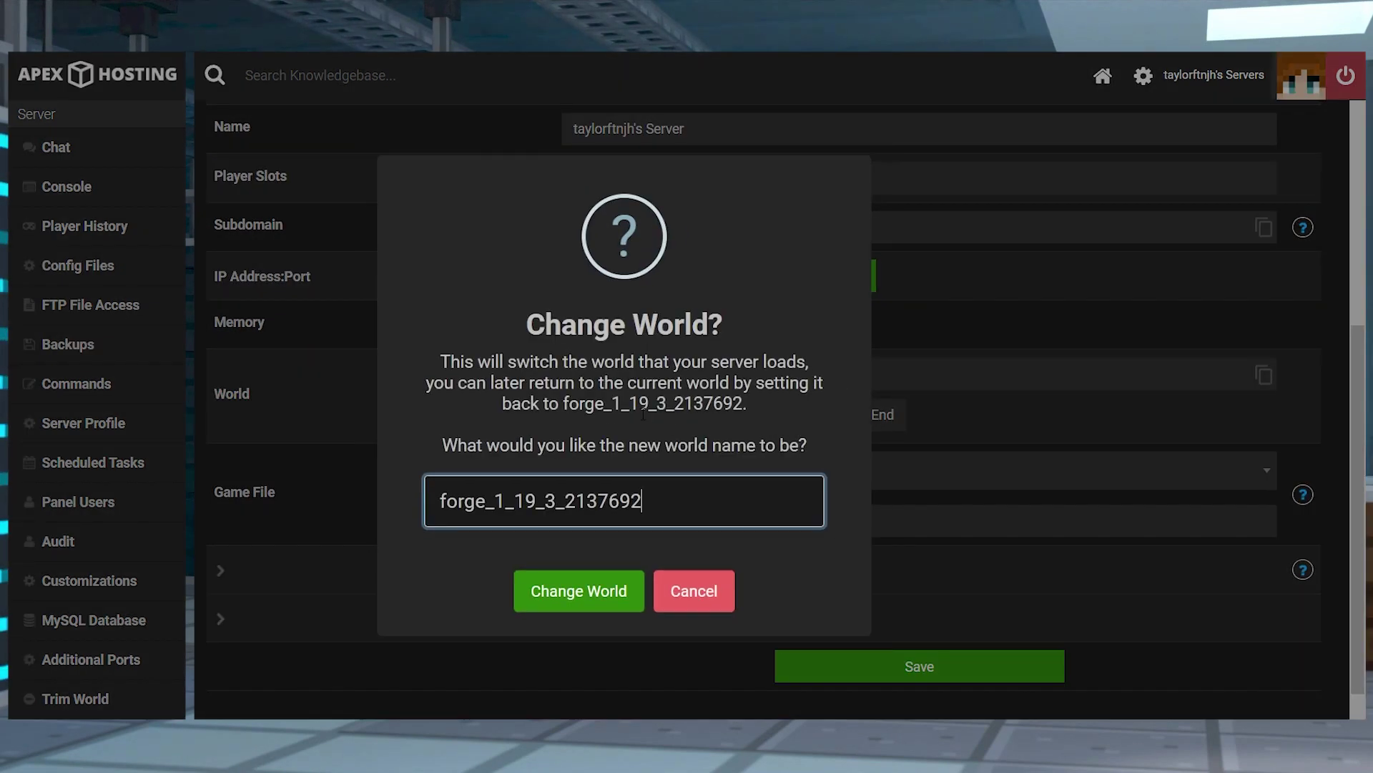
key(ctrl+a)
text(ModdedW)
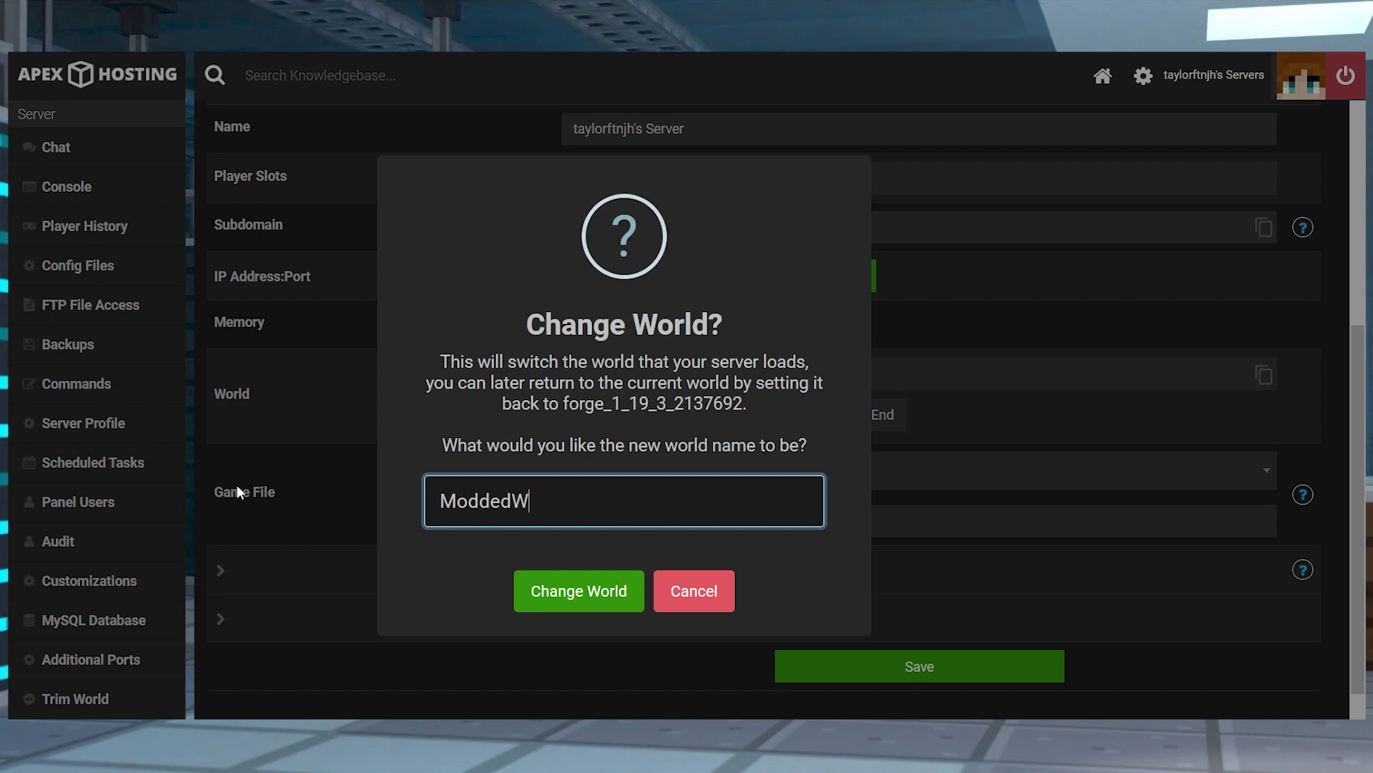
text(orldName)
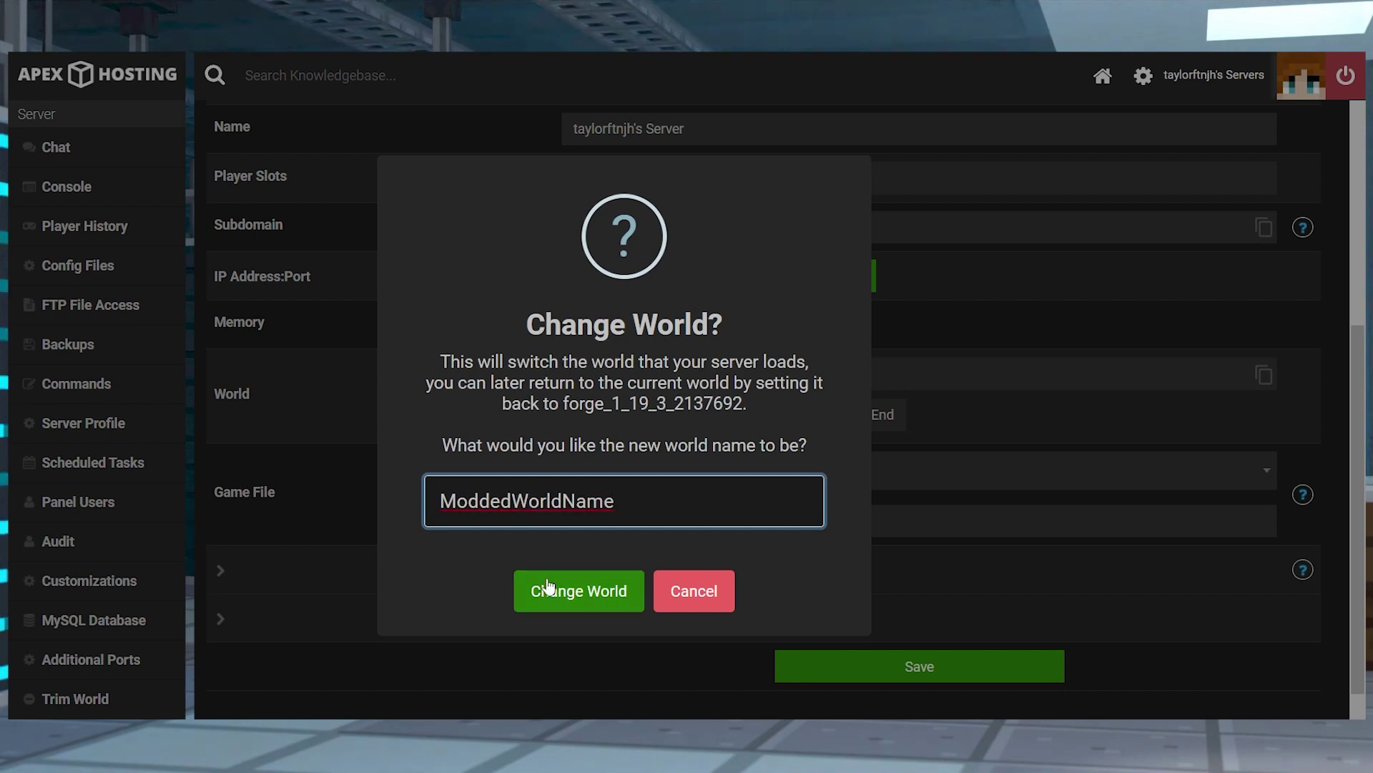
click(591, 603)
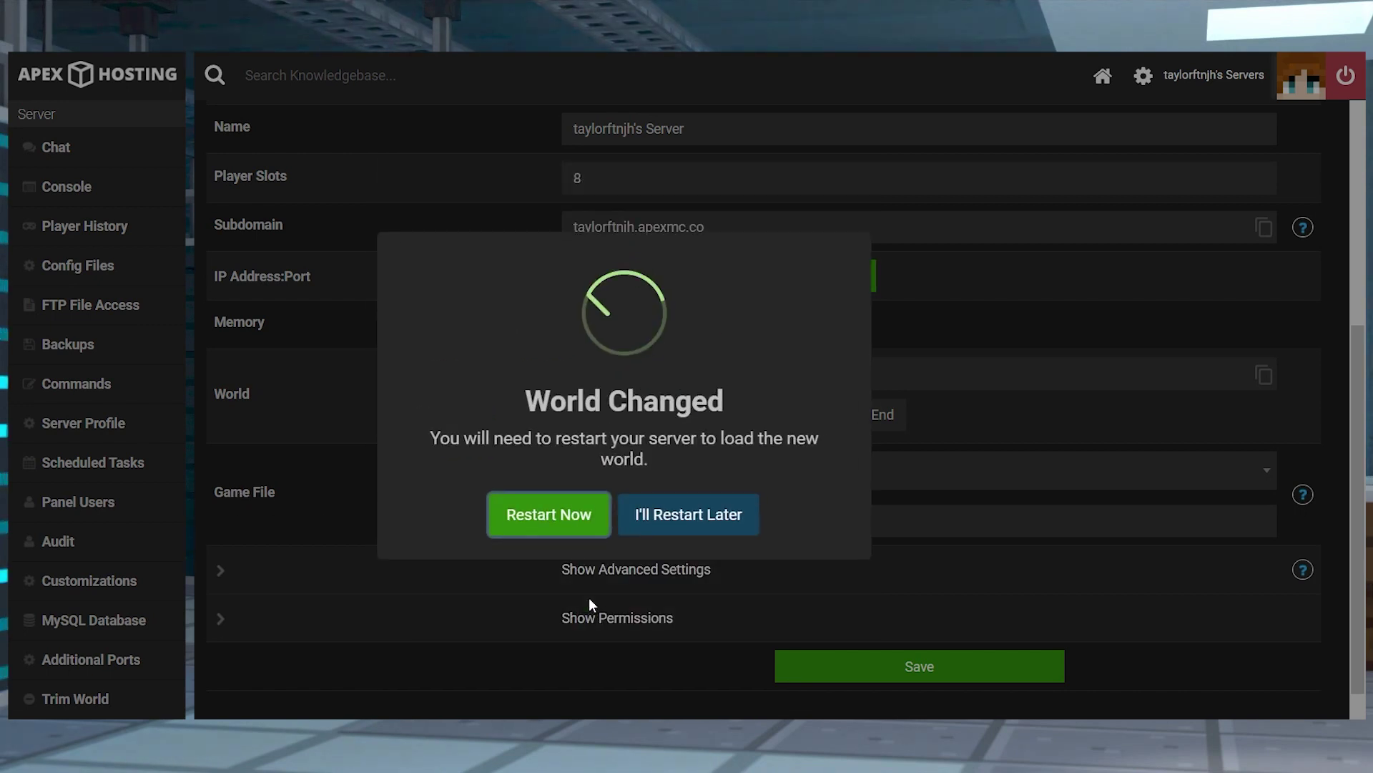
click(548, 532)
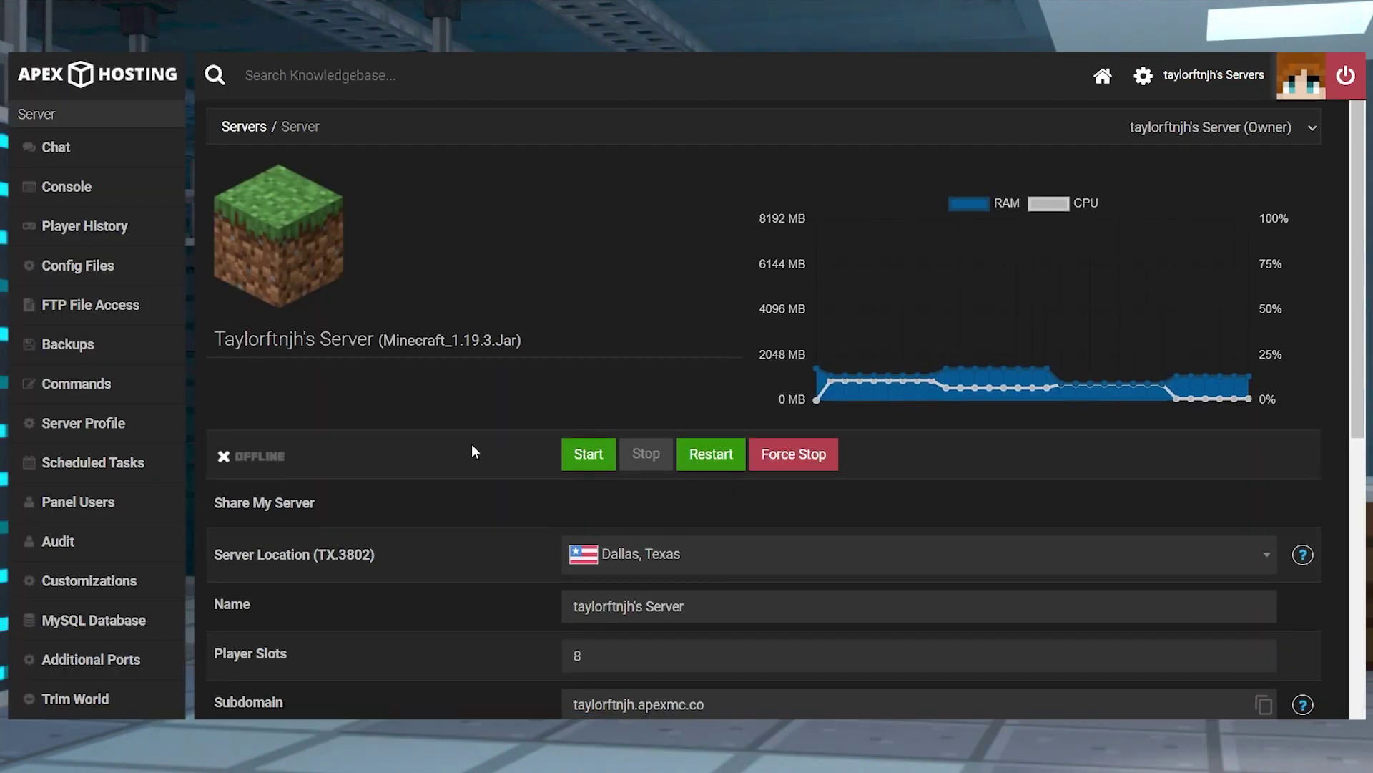
- Change the server's game file to Forge 1.19.3 [Latest], searching the version list for forge, and accept the version change
scroll(471, 451, down, 7)
drag(295, 439, 219, 441)
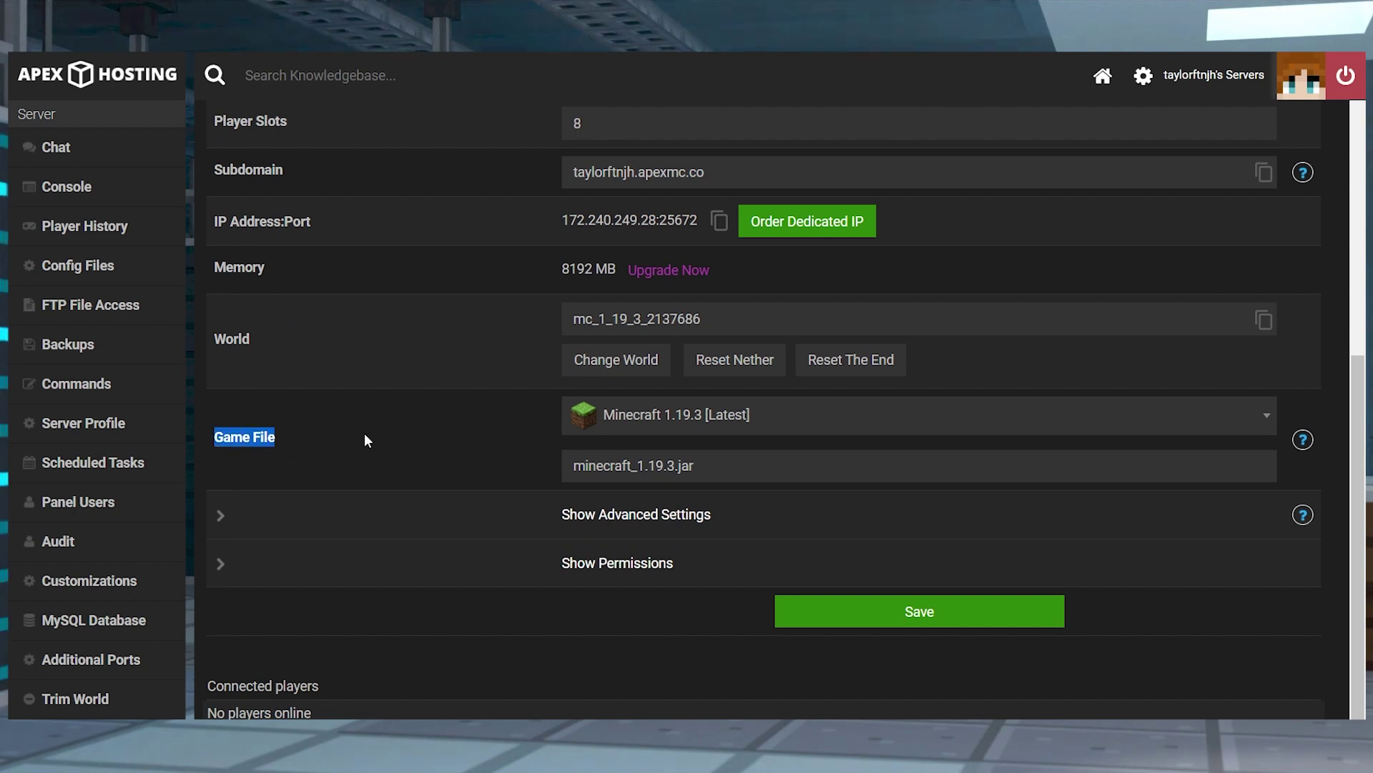
click(715, 428)
text(forge)
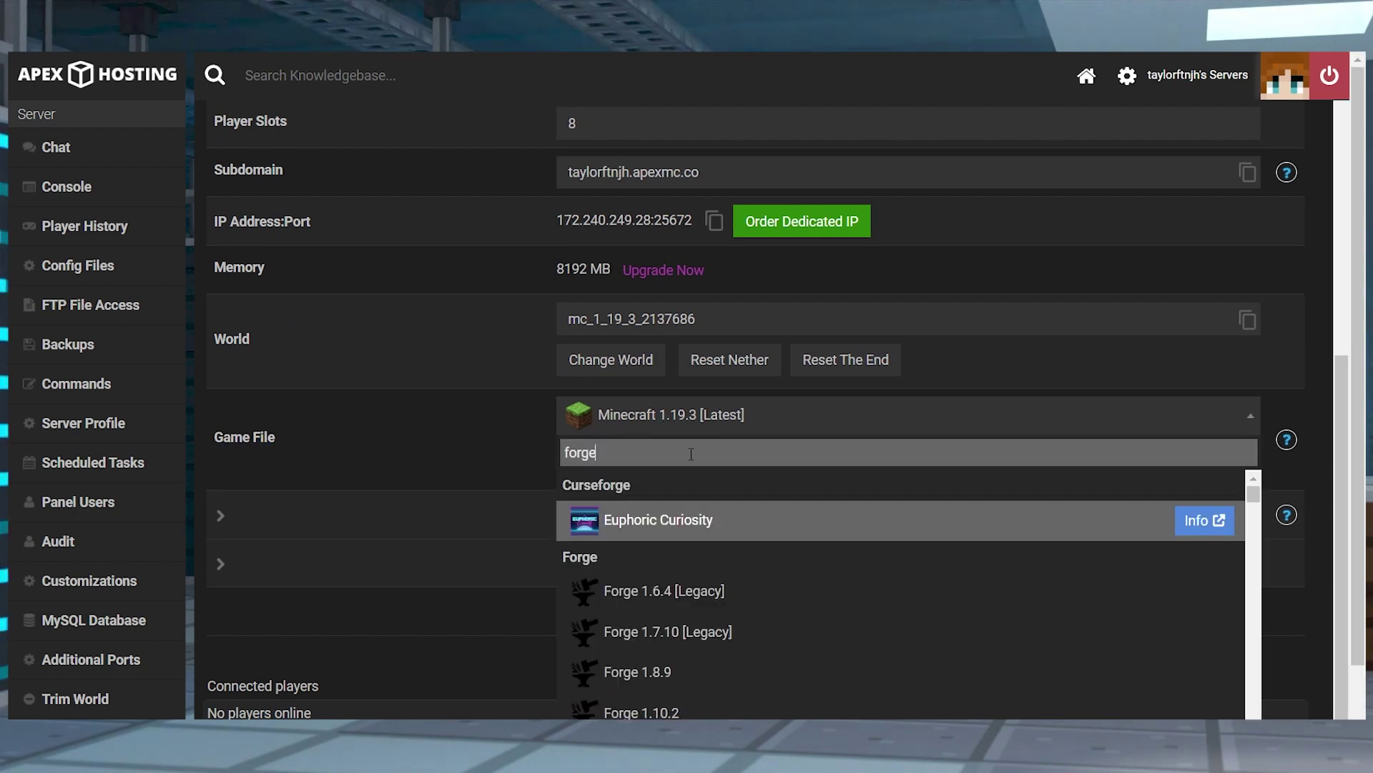
scroll(699, 573, down, 10)
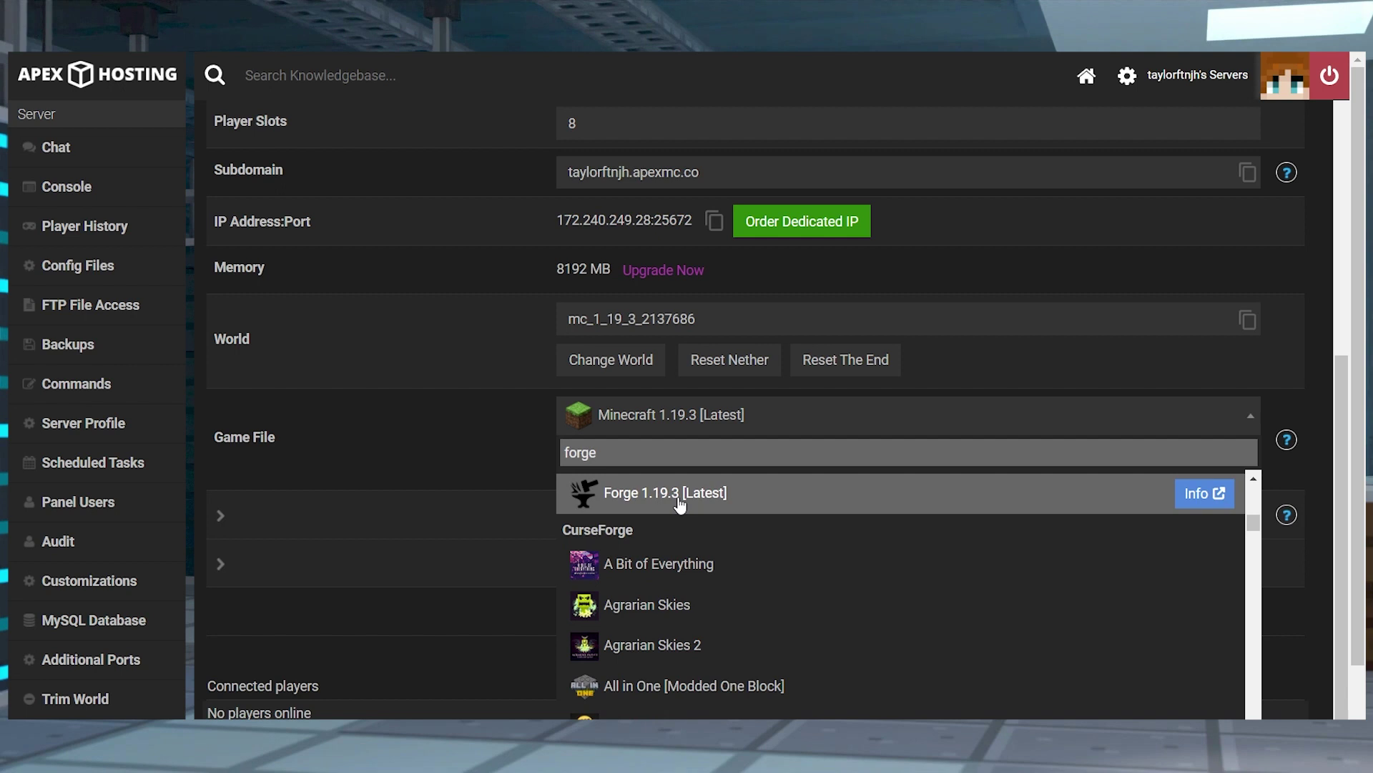
click(662, 497)
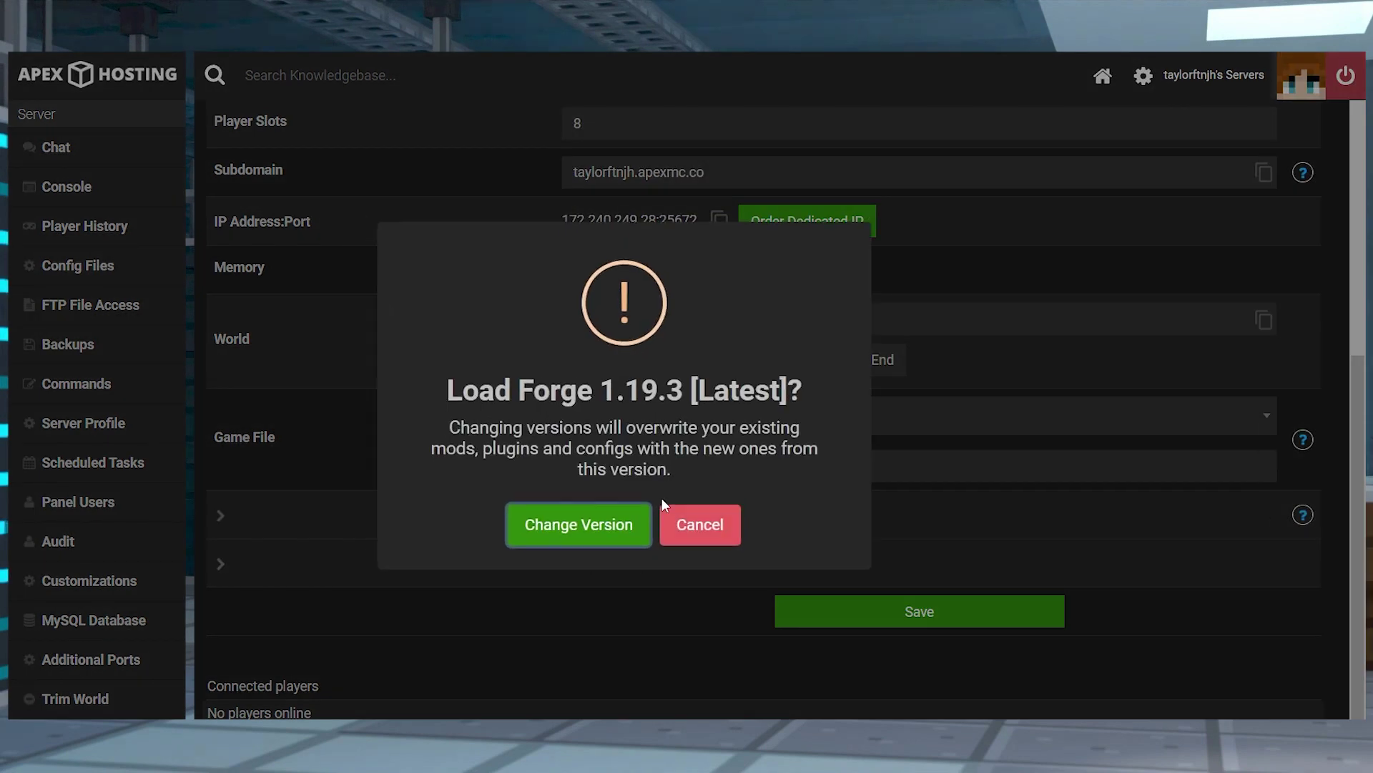
click(634, 538)
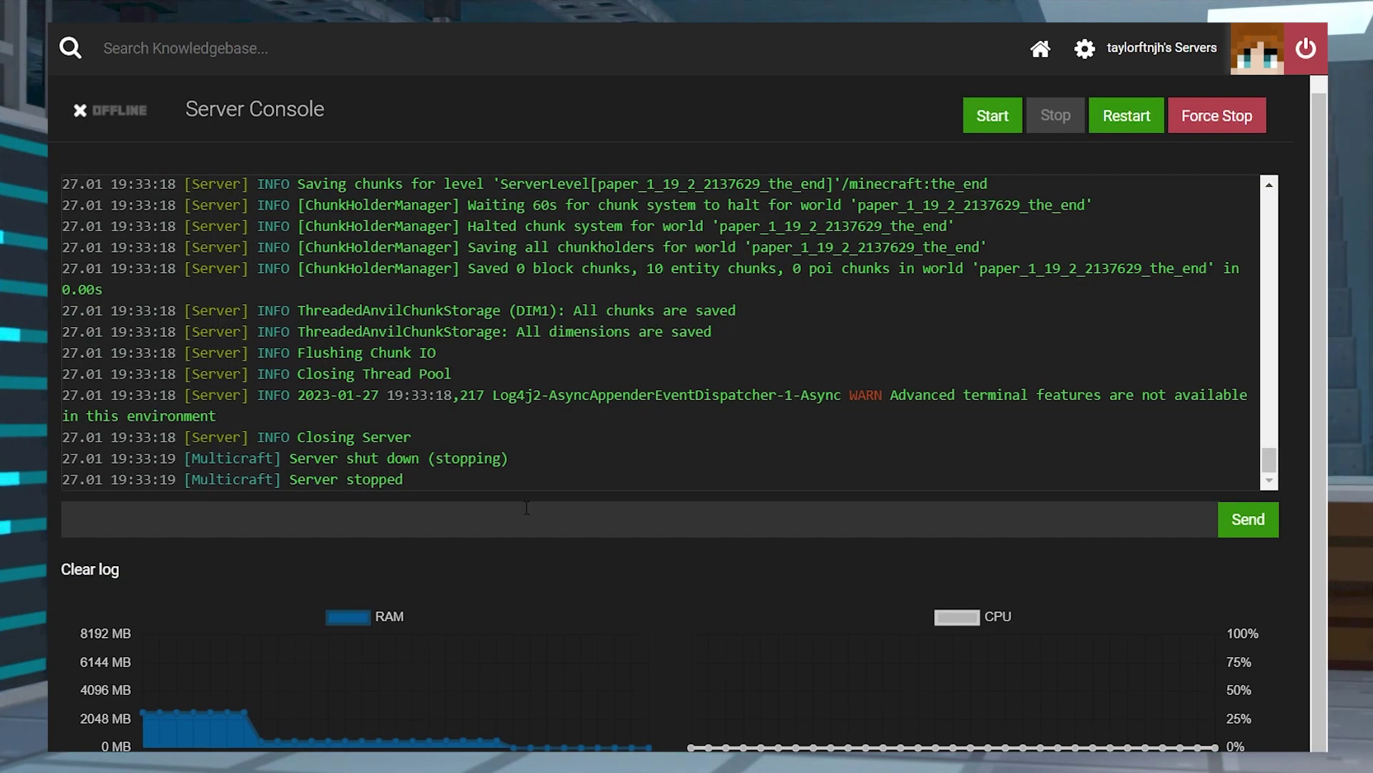
- Enter the command /fml confirm in the server console's command line
click(520, 507)
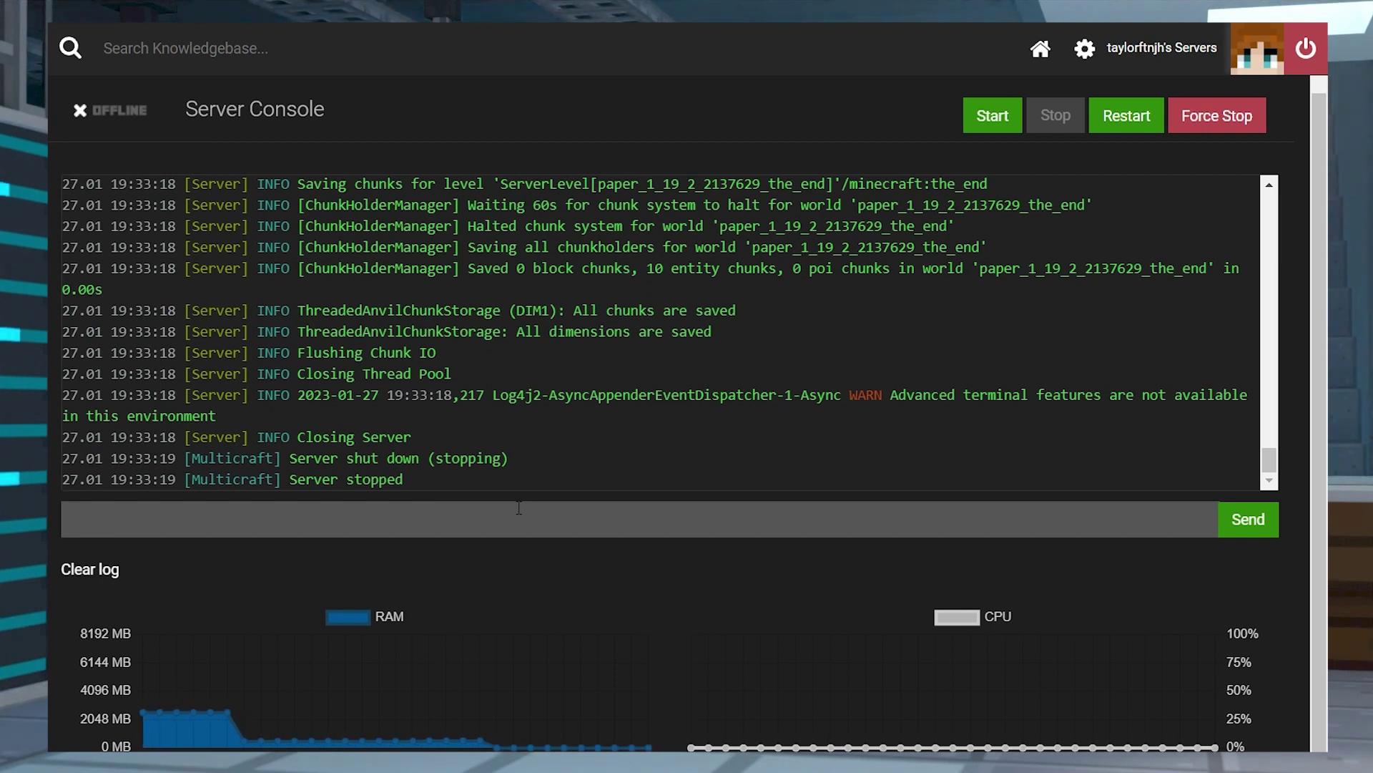
text(/fml confir)
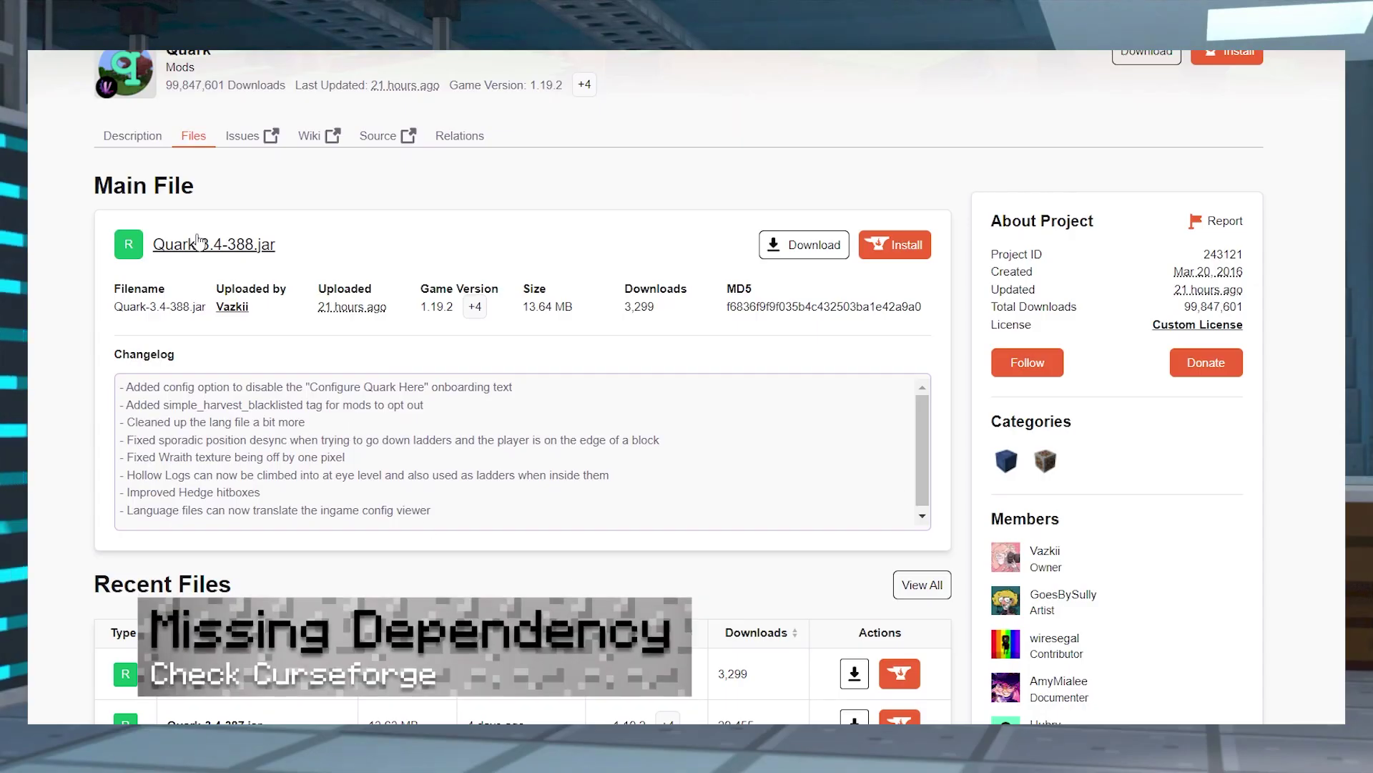
- Check the Quark mod's description on CurseForge for required dependencies and highlight the warning line under About
click(133, 137)
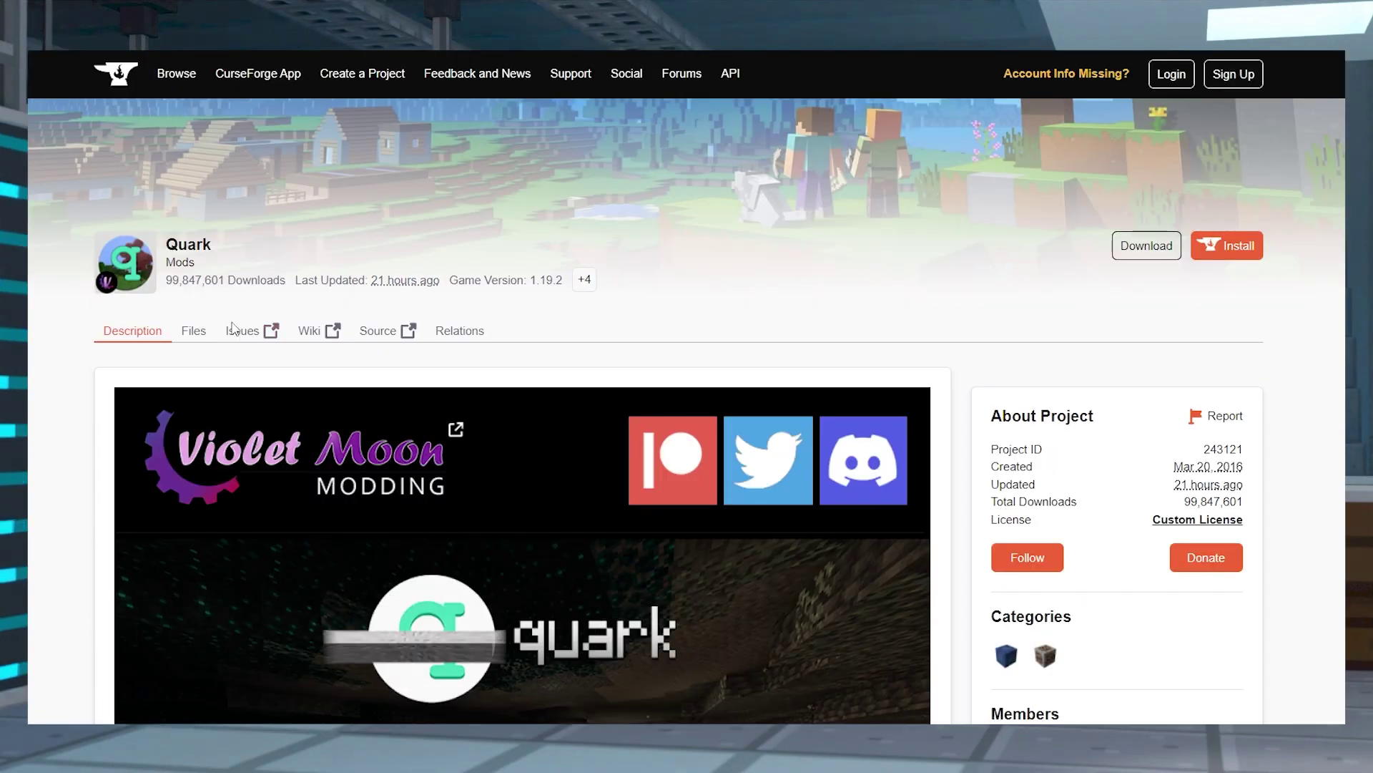
scroll(232, 329, down, 8)
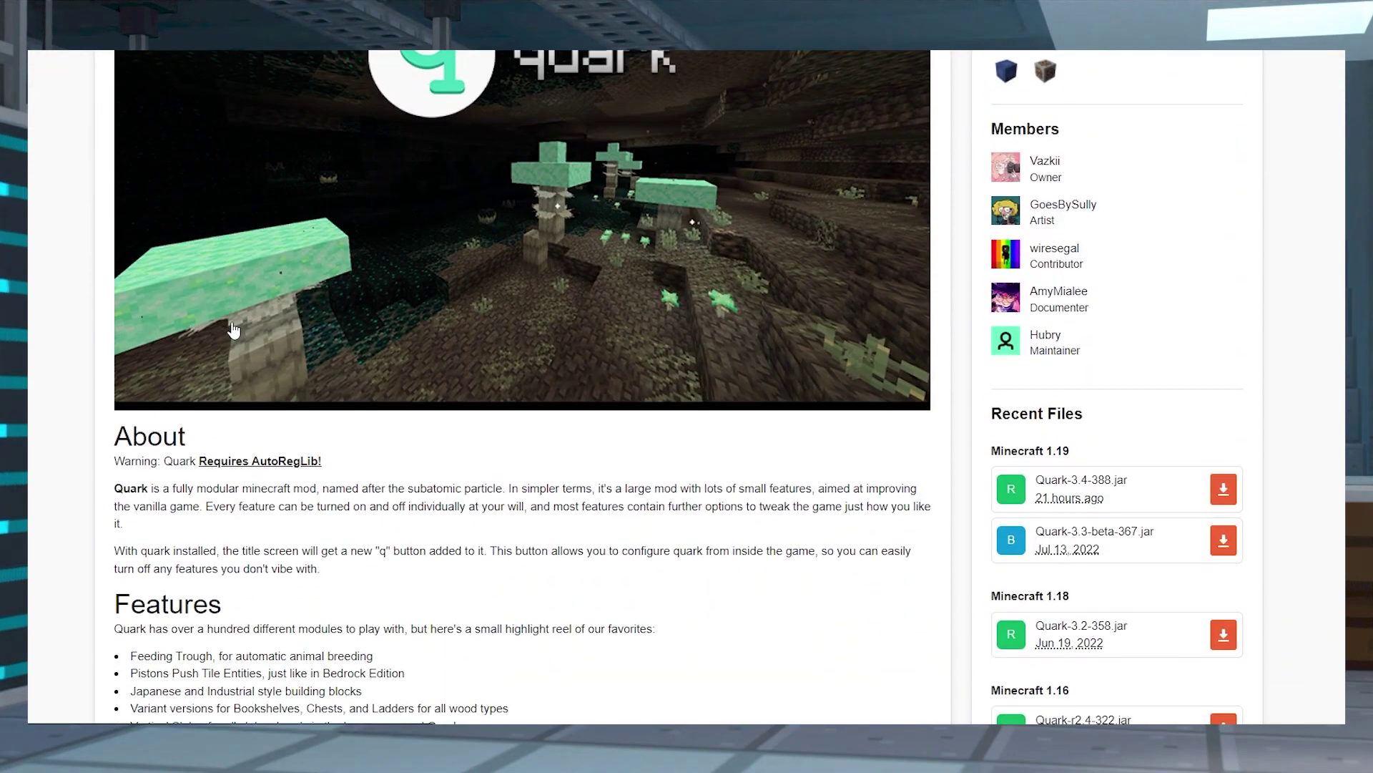
scroll(233, 328, down, 4)
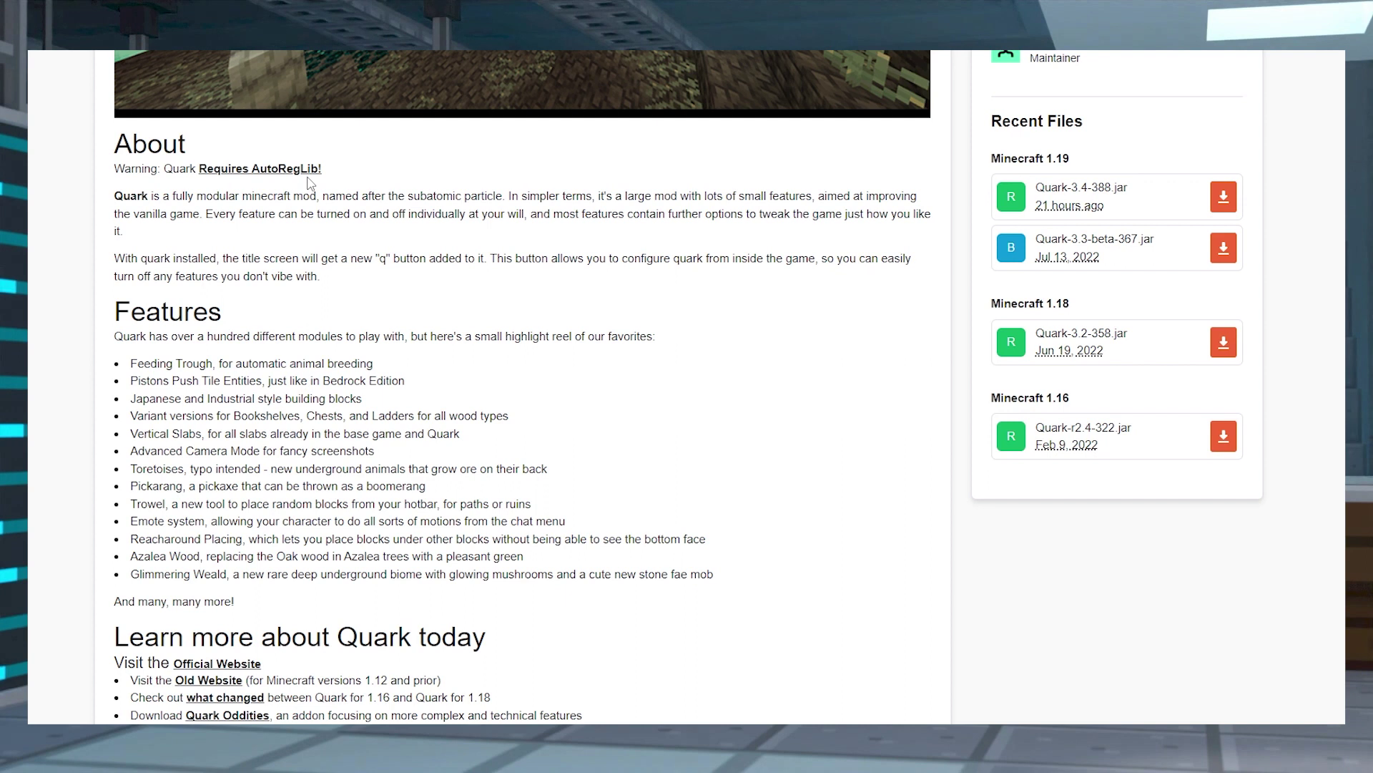
drag(342, 174, 116, 169)
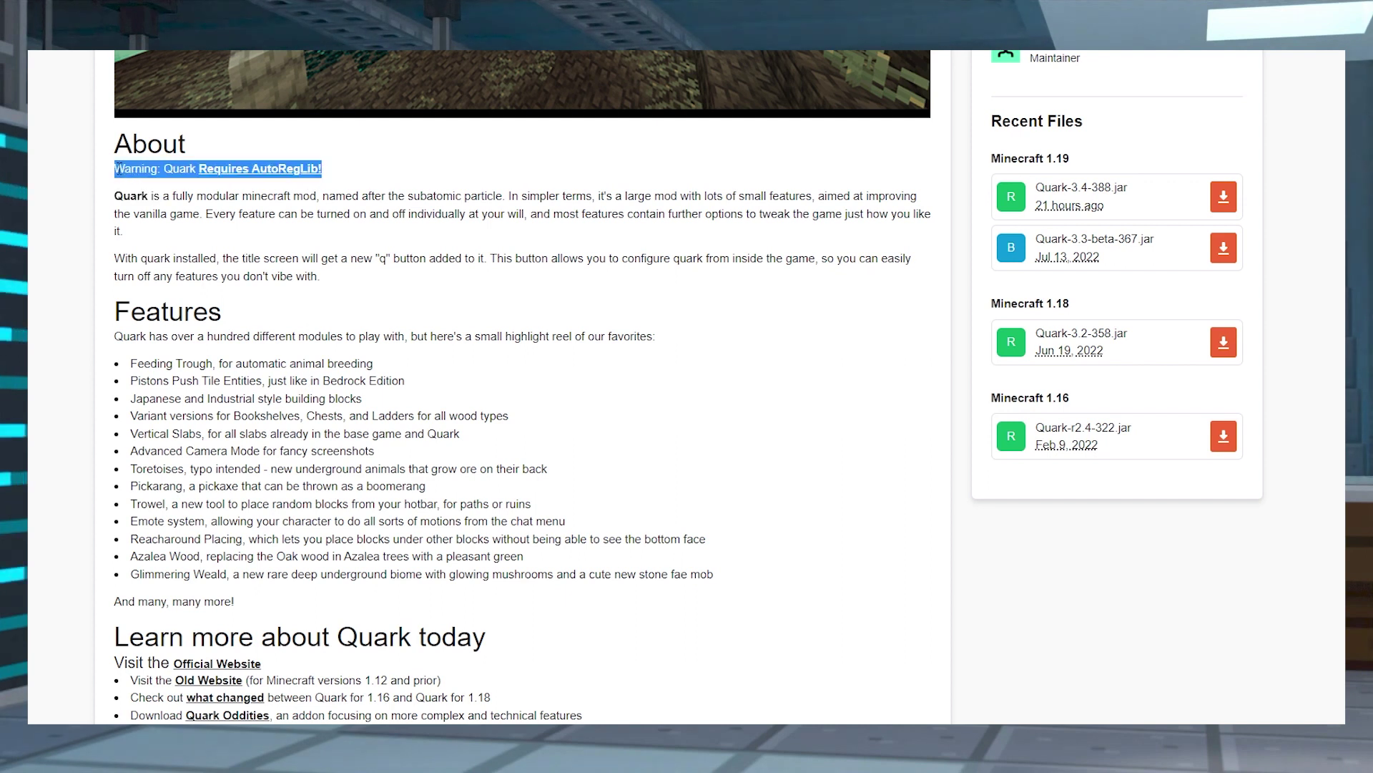